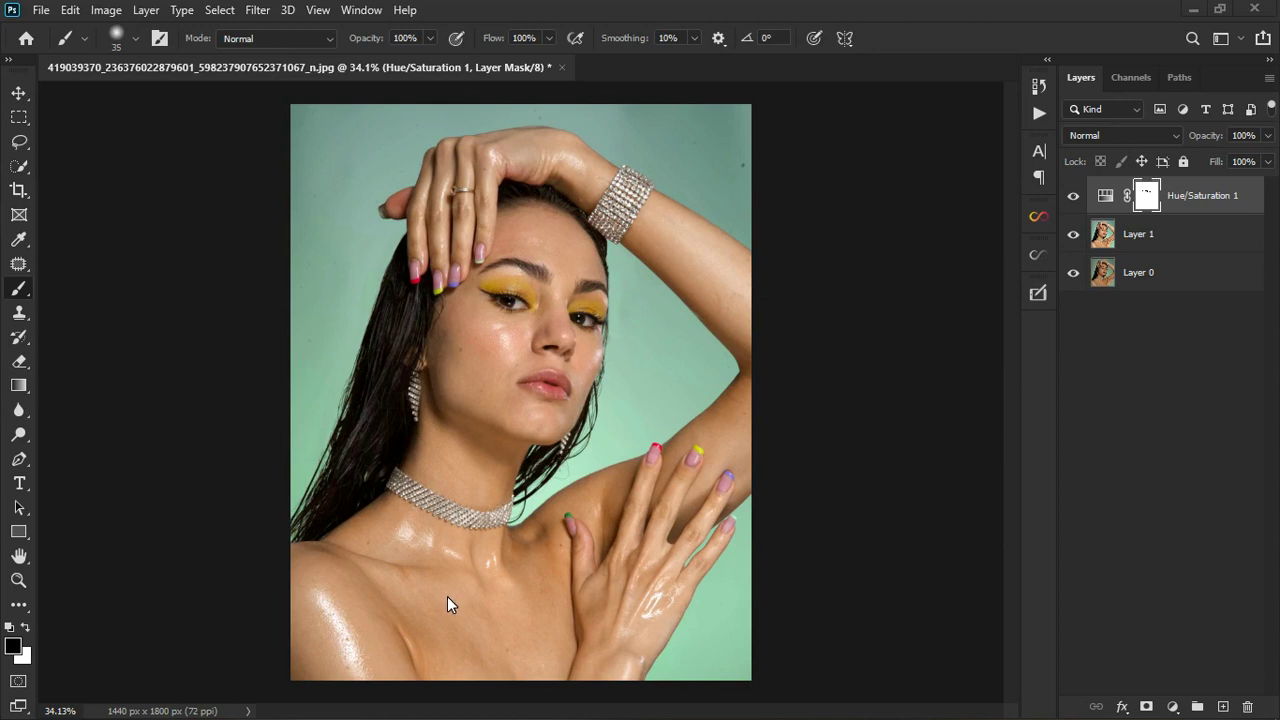
scroll(538, 254, up, 5)
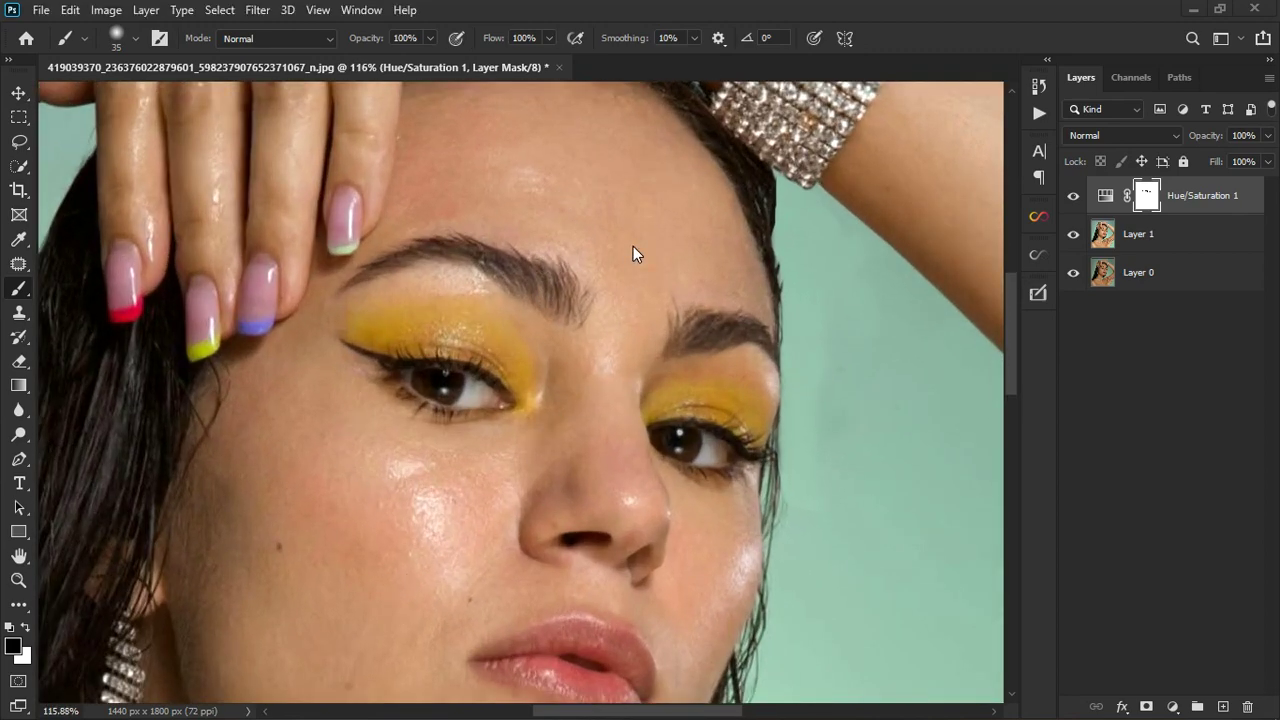
scroll(431, 505, down, 4)
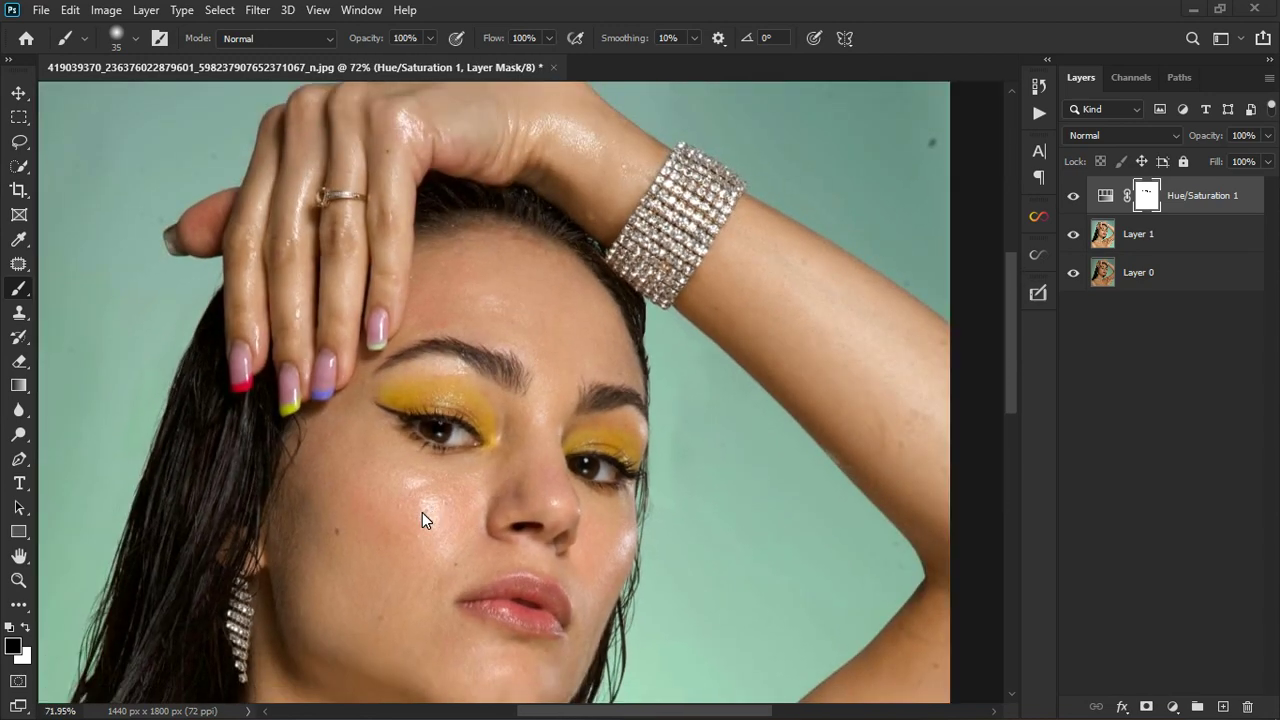
scroll(419, 512, down, 4)
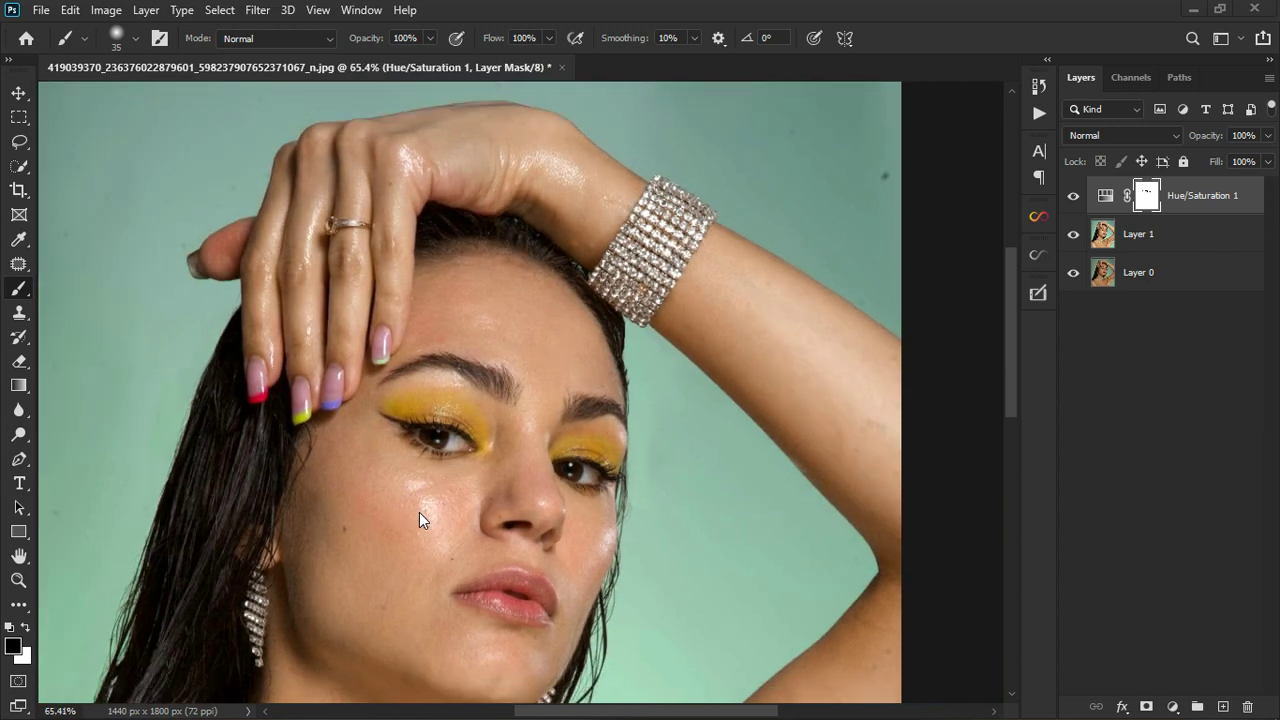
scroll(489, 392, down, 2)
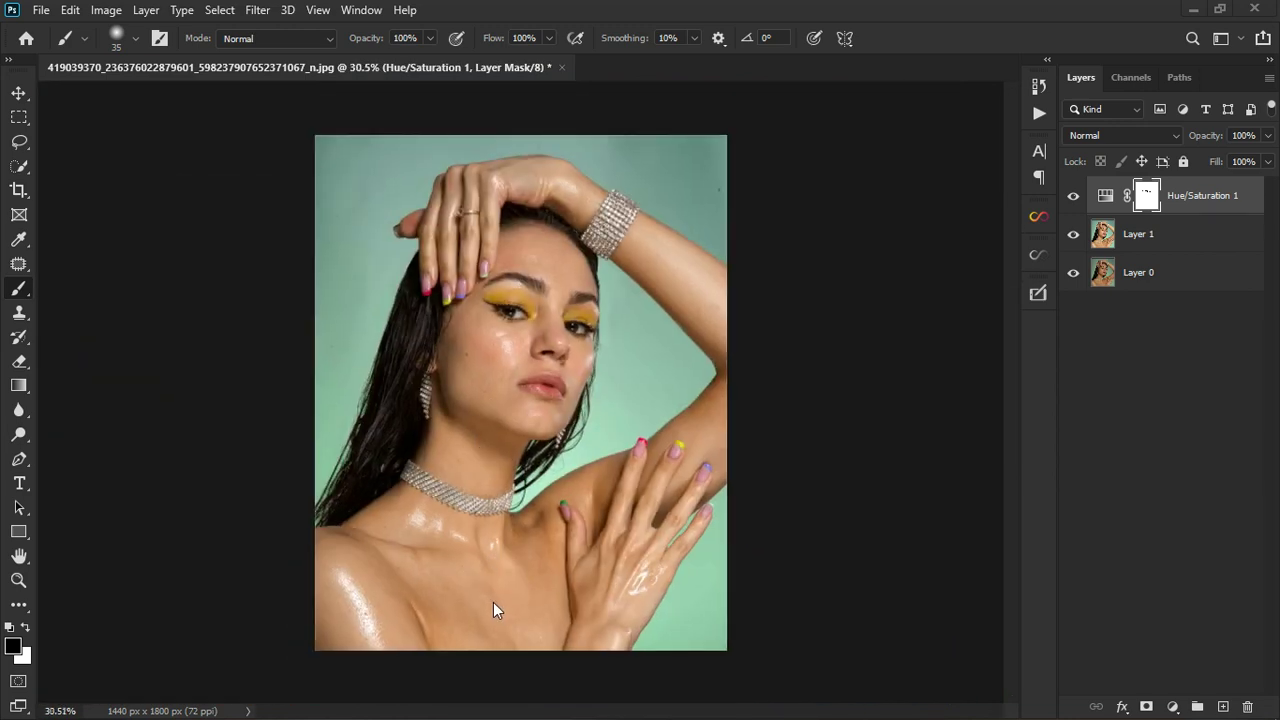
scroll(492, 600, up, 2)
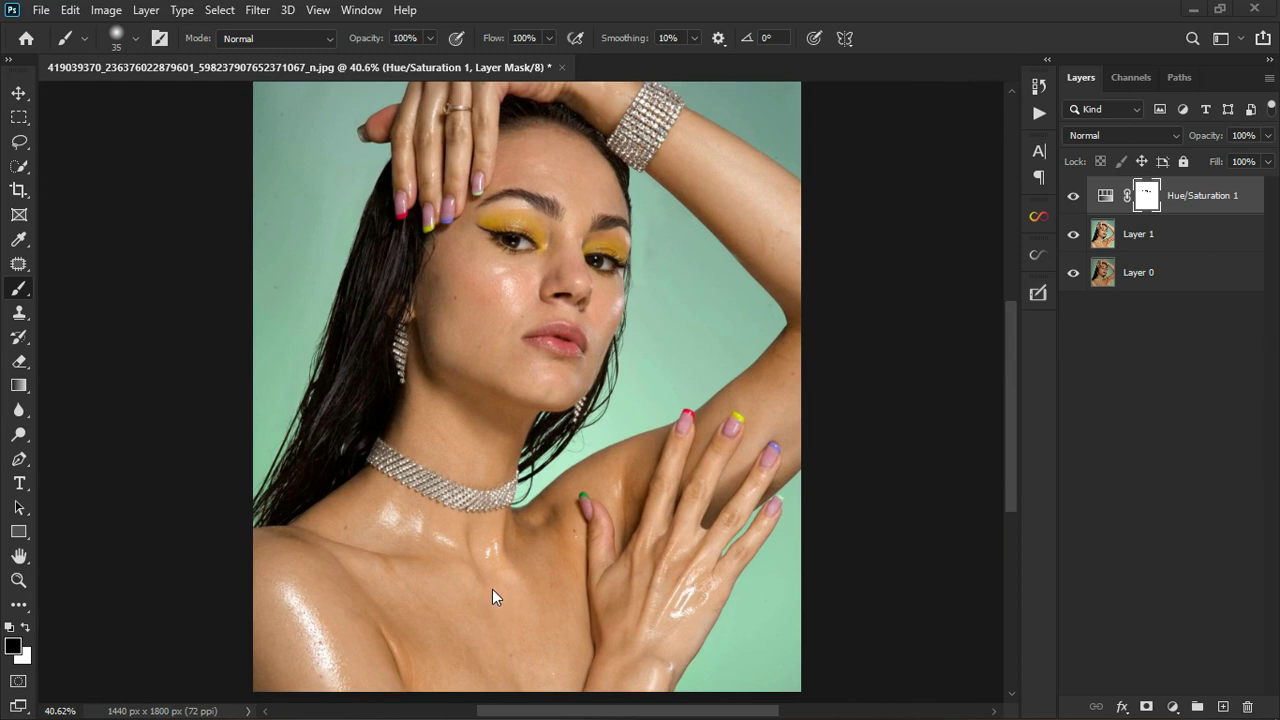
Merge the Hue/Saturation 1 adjustment layer with Layer 1 into a single layer.
right_click(1199, 237)
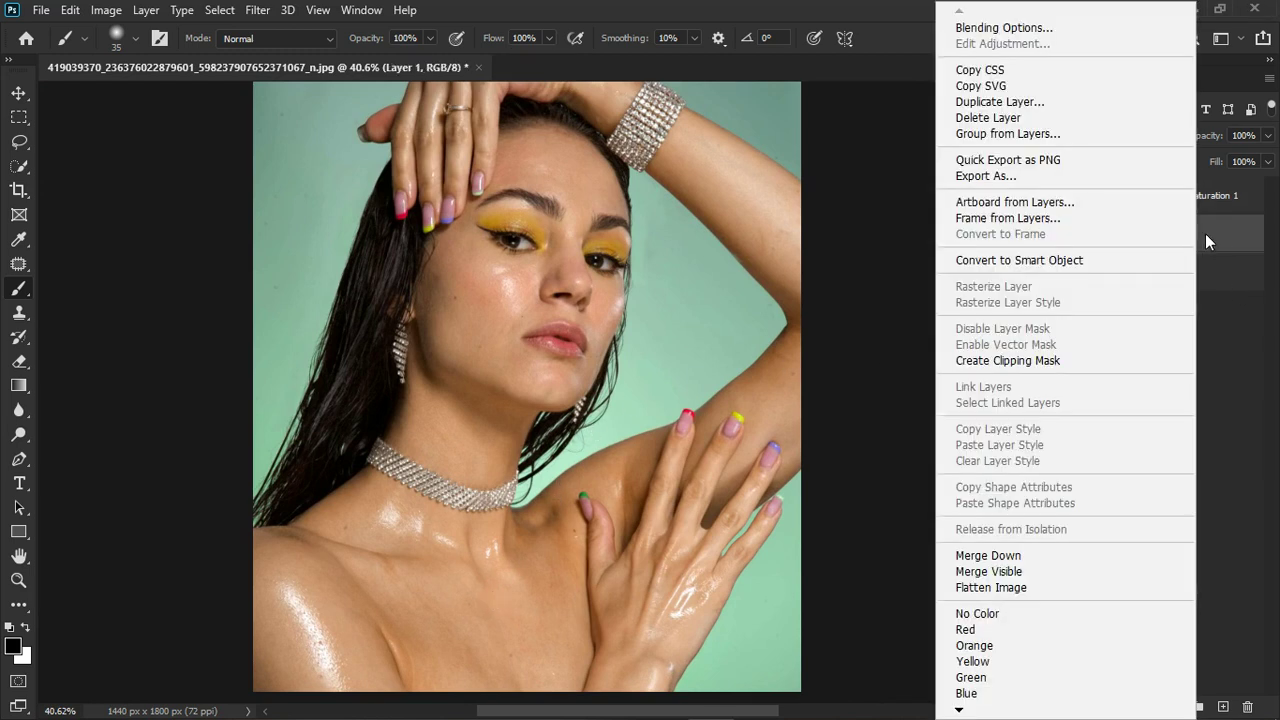
click(1230, 203)
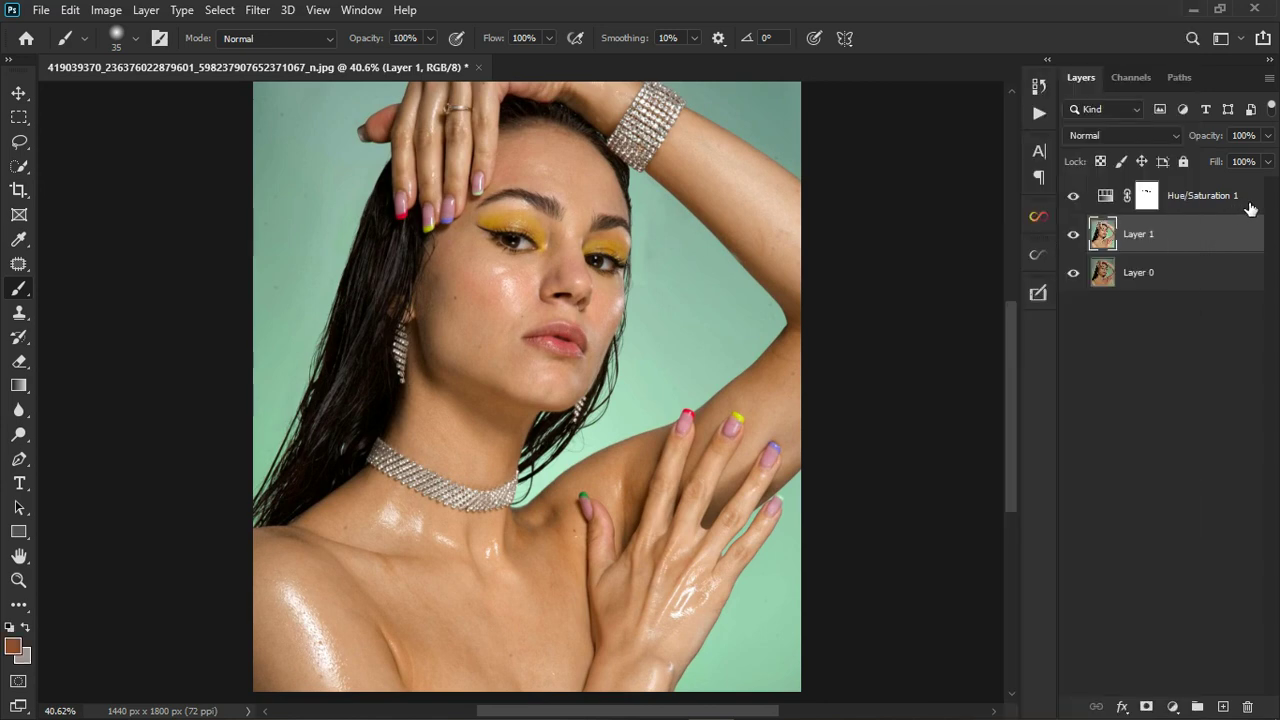
click(1246, 207)
right_click(1248, 208)
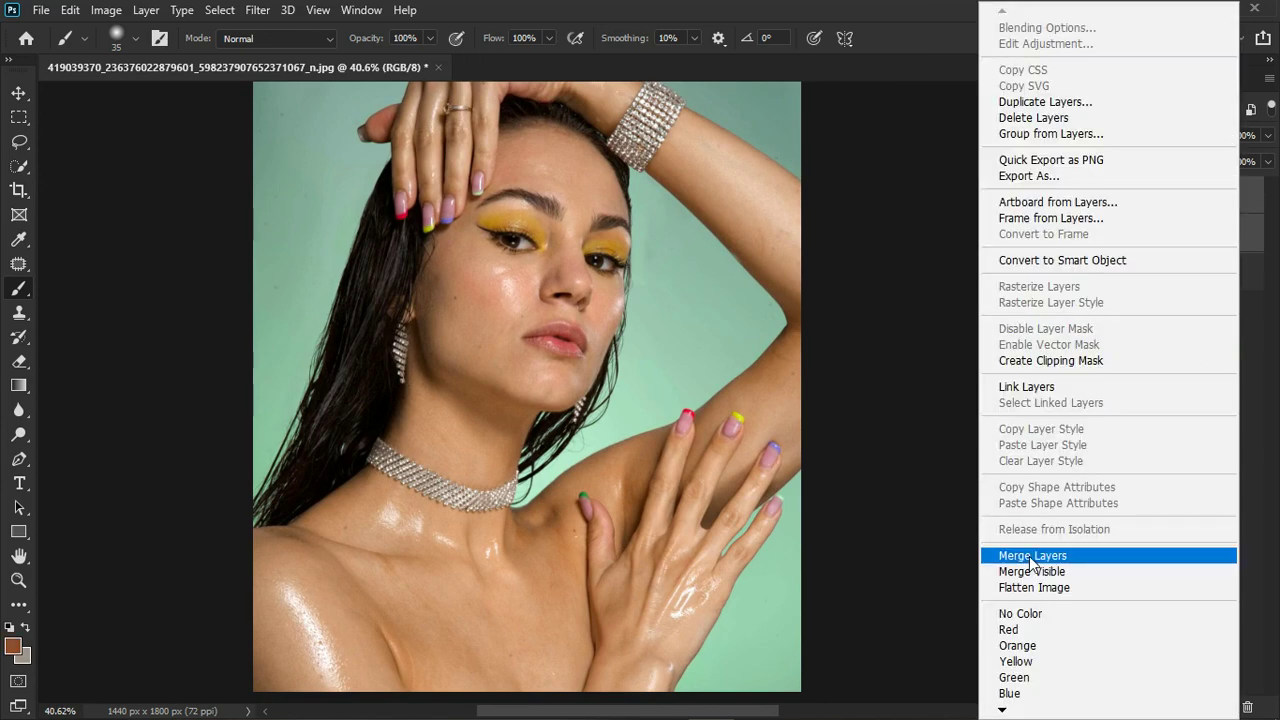
click(1032, 556)
Compare the merged layer with the original photo by toggling its visibility, including a close look at the face.
click(1077, 198)
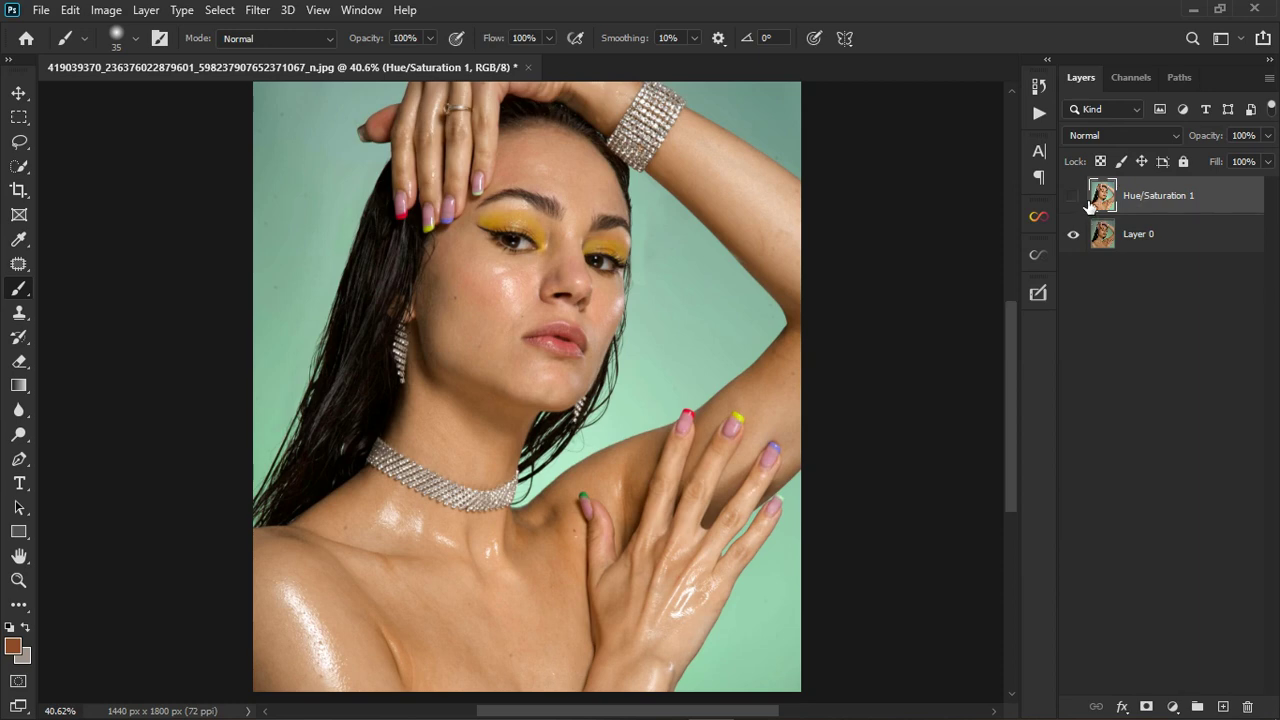
click(1077, 198)
scroll(618, 195, up, 9)
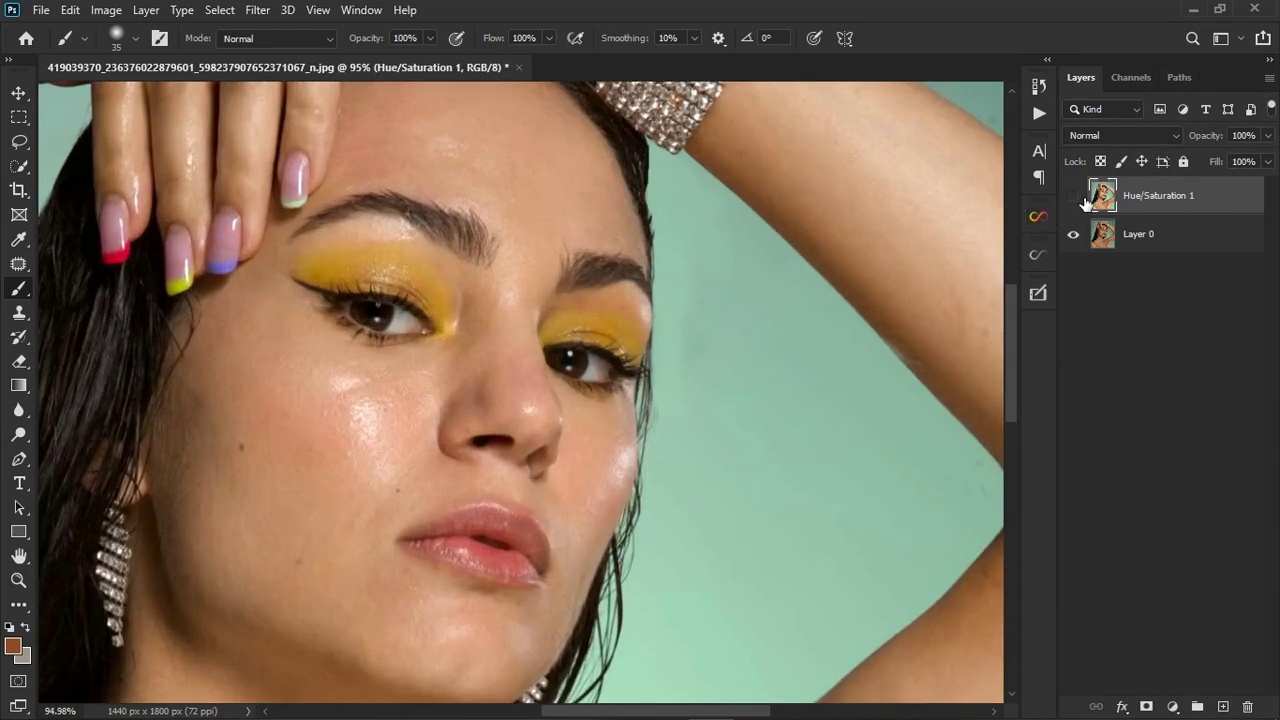
click(1074, 196)
click(1074, 196)
scroll(603, 370, down, 7)
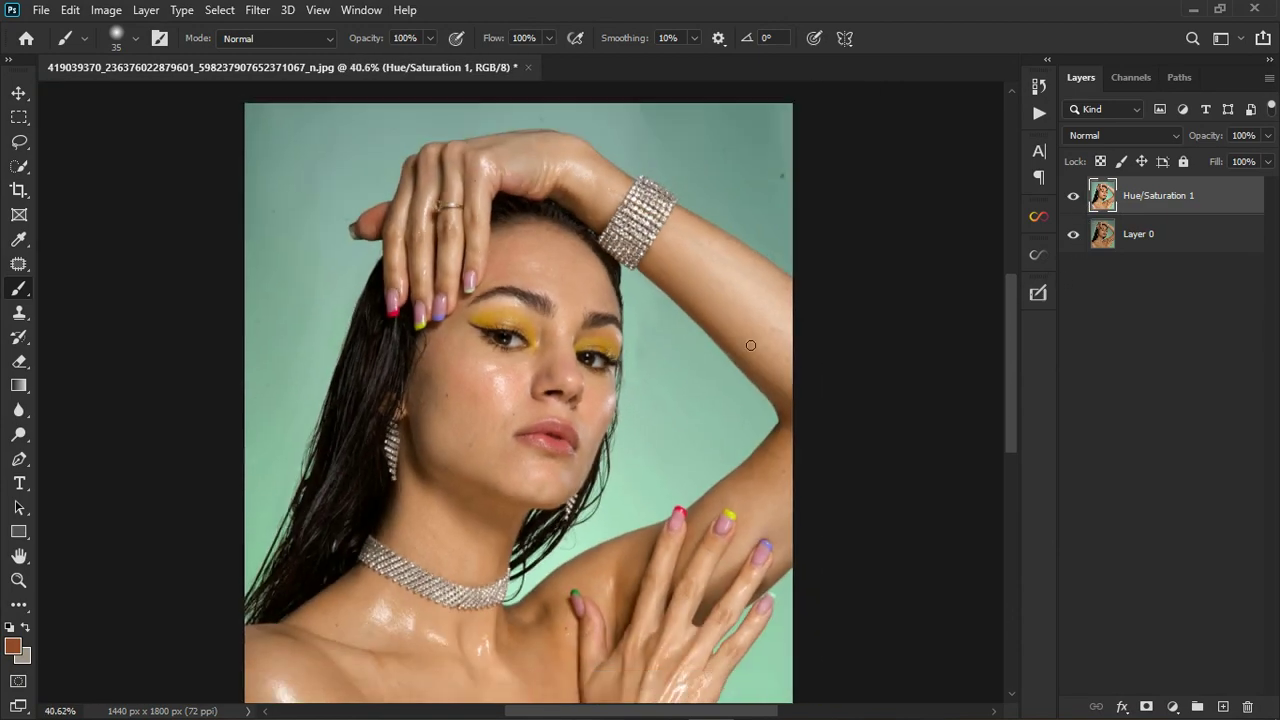
Duplicate the merged layer, then rename the lower one "color / one" and the upper copy "texture".
key(ctrl+j)
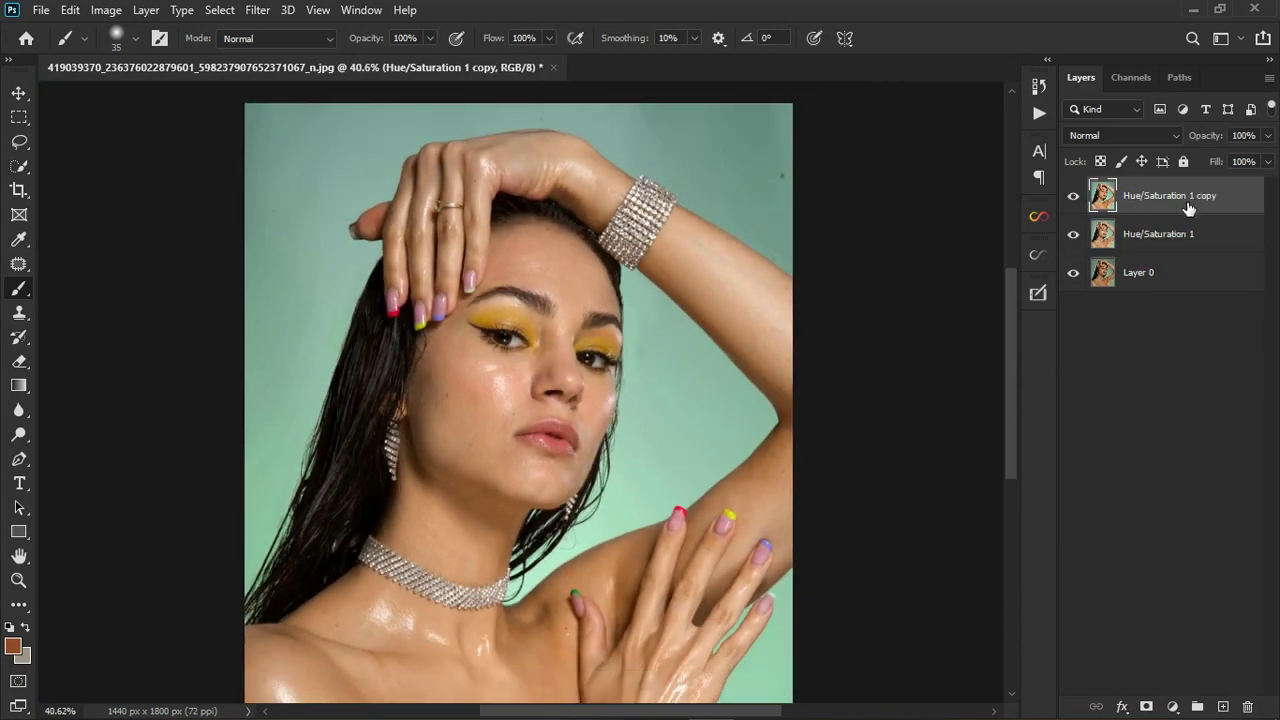
double_click(1162, 234)
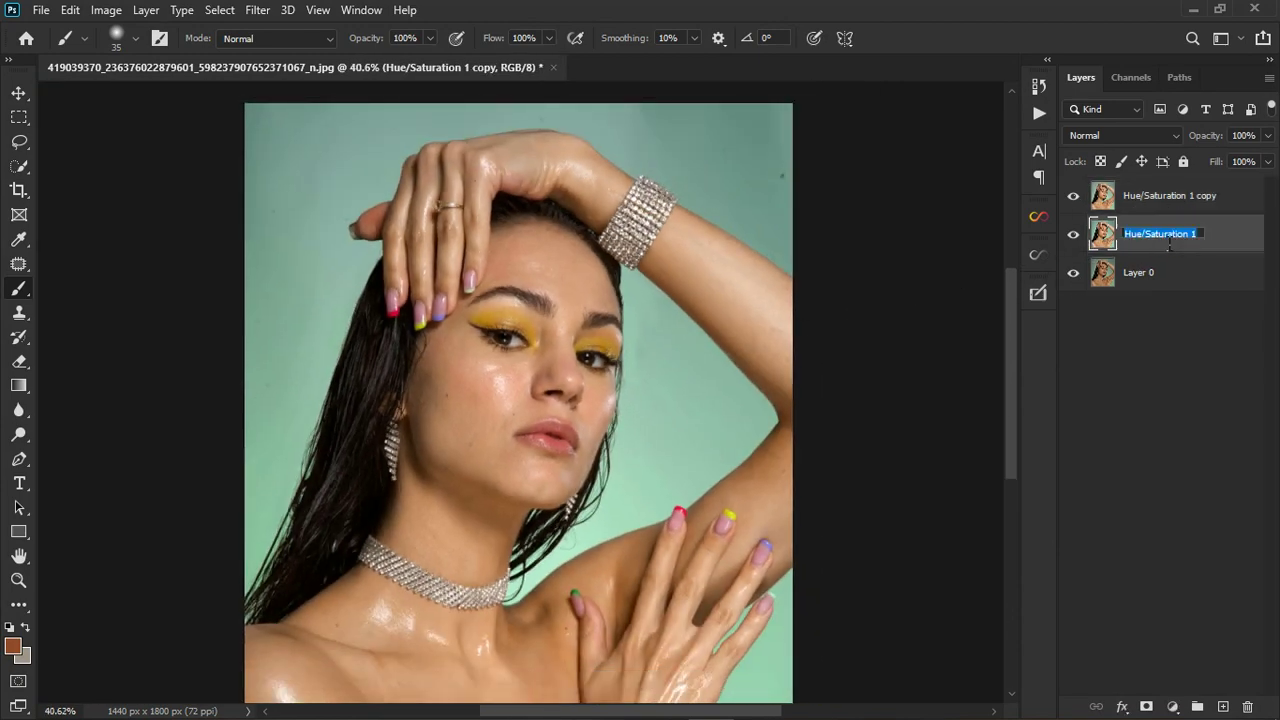
text(color / one)
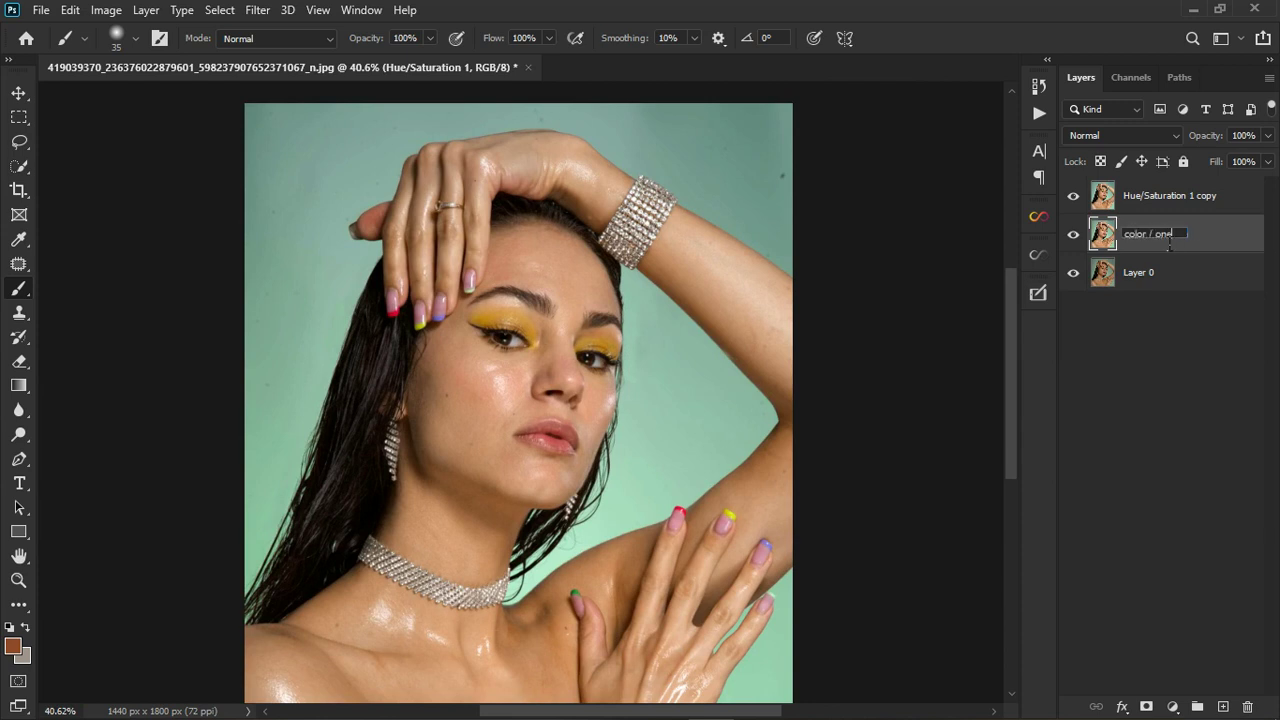
key(Return)
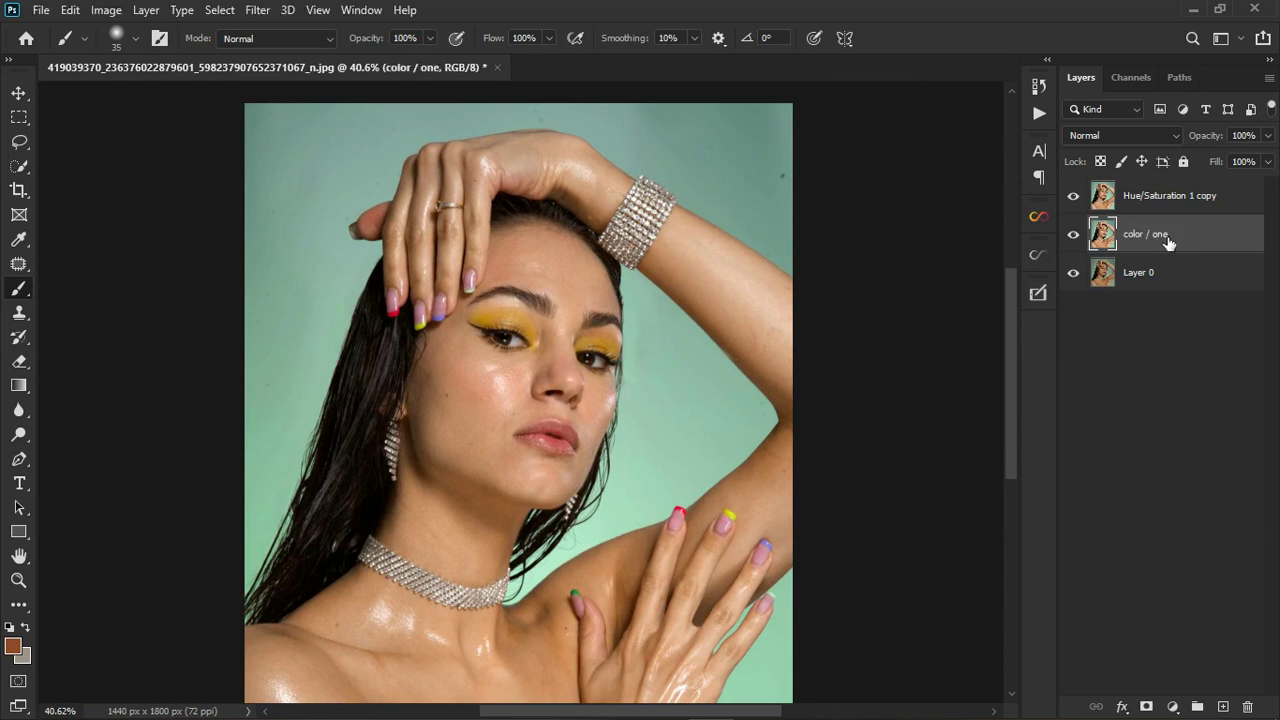
double_click(1177, 204)
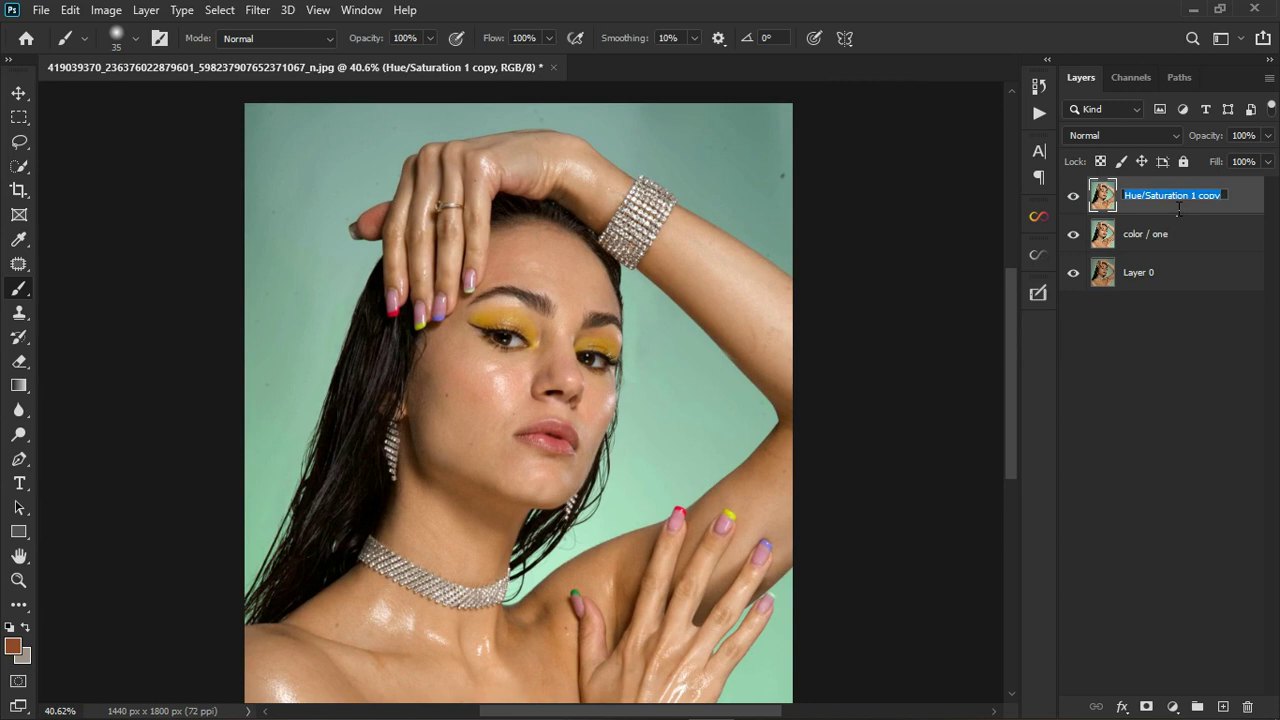
text(texture)
key(Return)
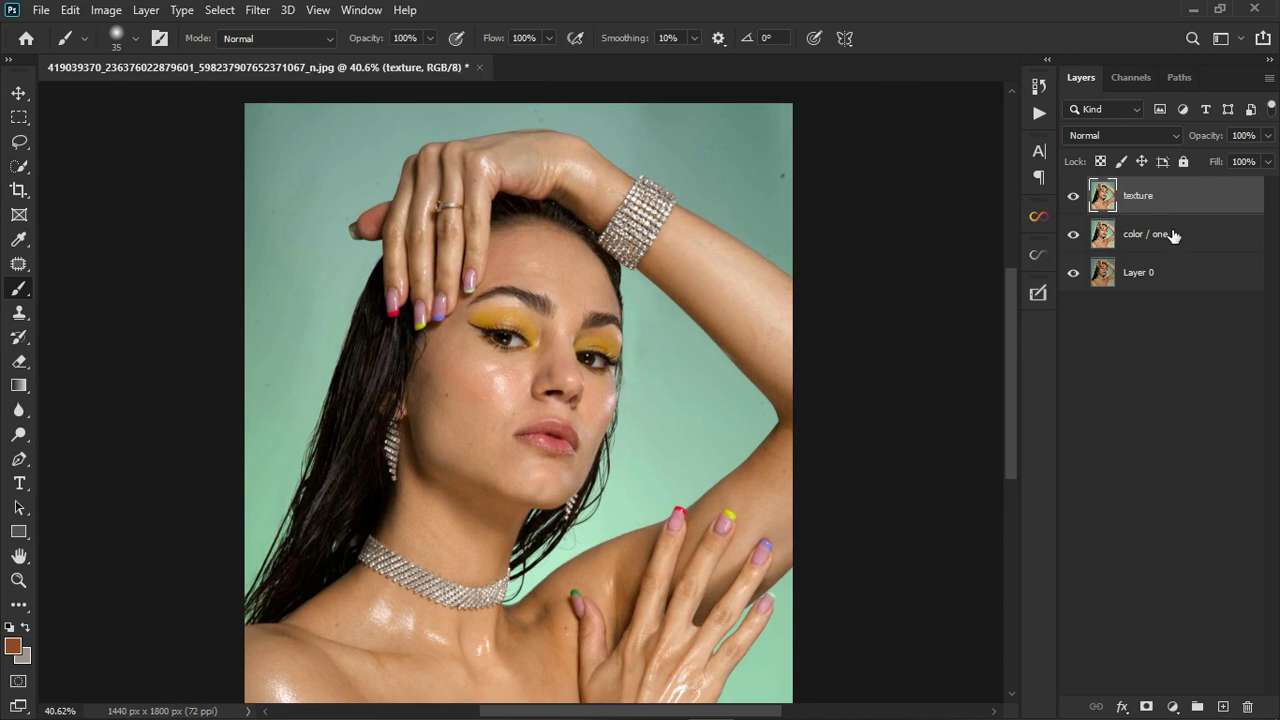
Hide the texture layer and make the color / one layer active.
click(1073, 196)
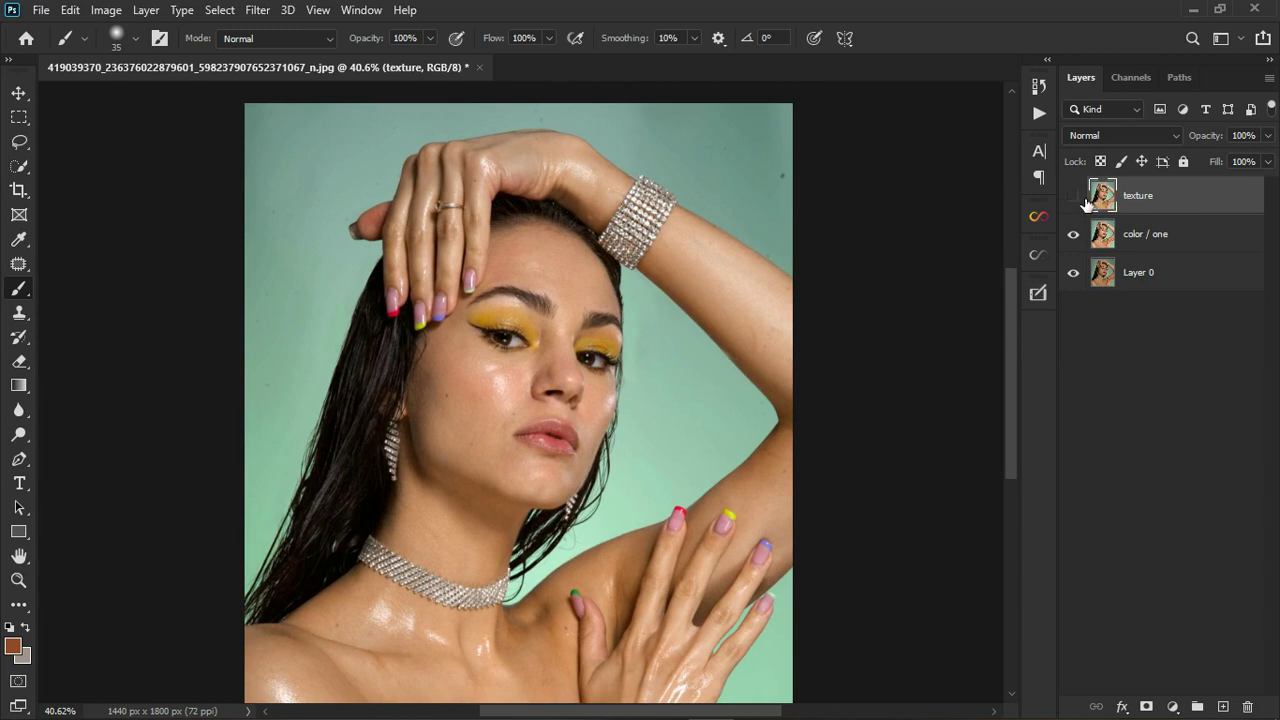
click(1199, 240)
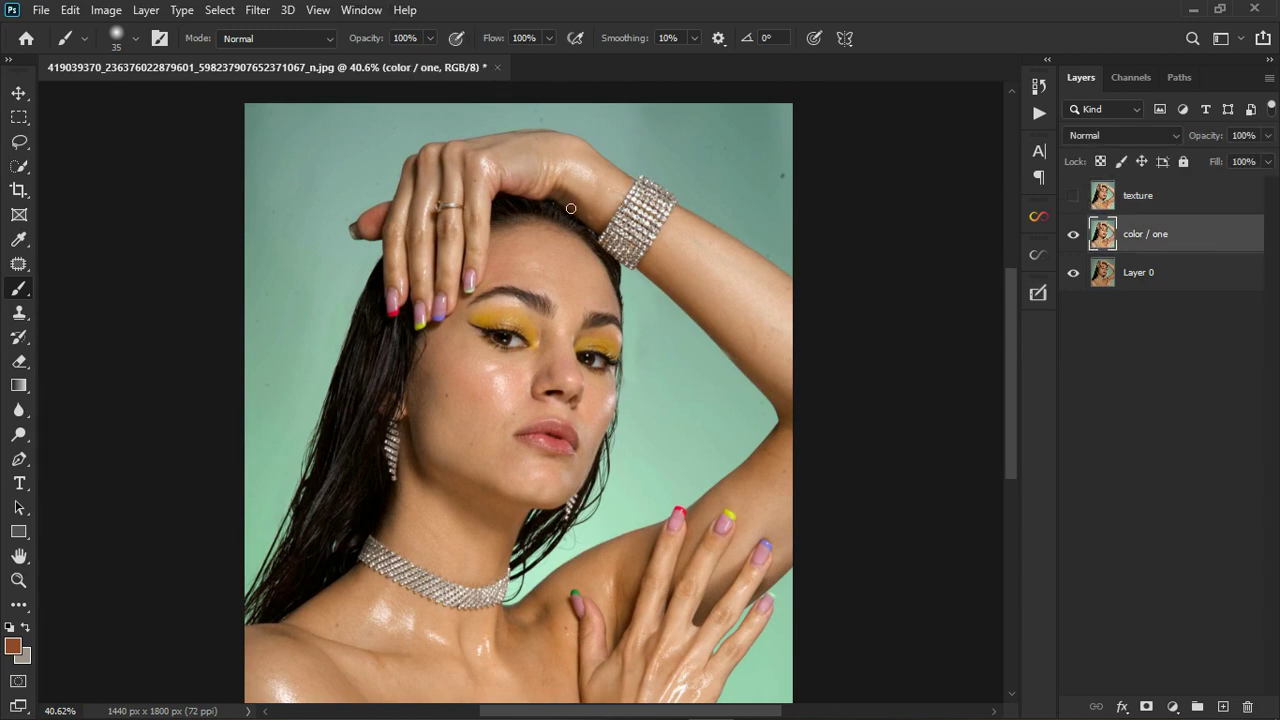
scroll(550, 350, down, 6)
scroll(547, 359, up, 4)
scroll(547, 359, up, 1)
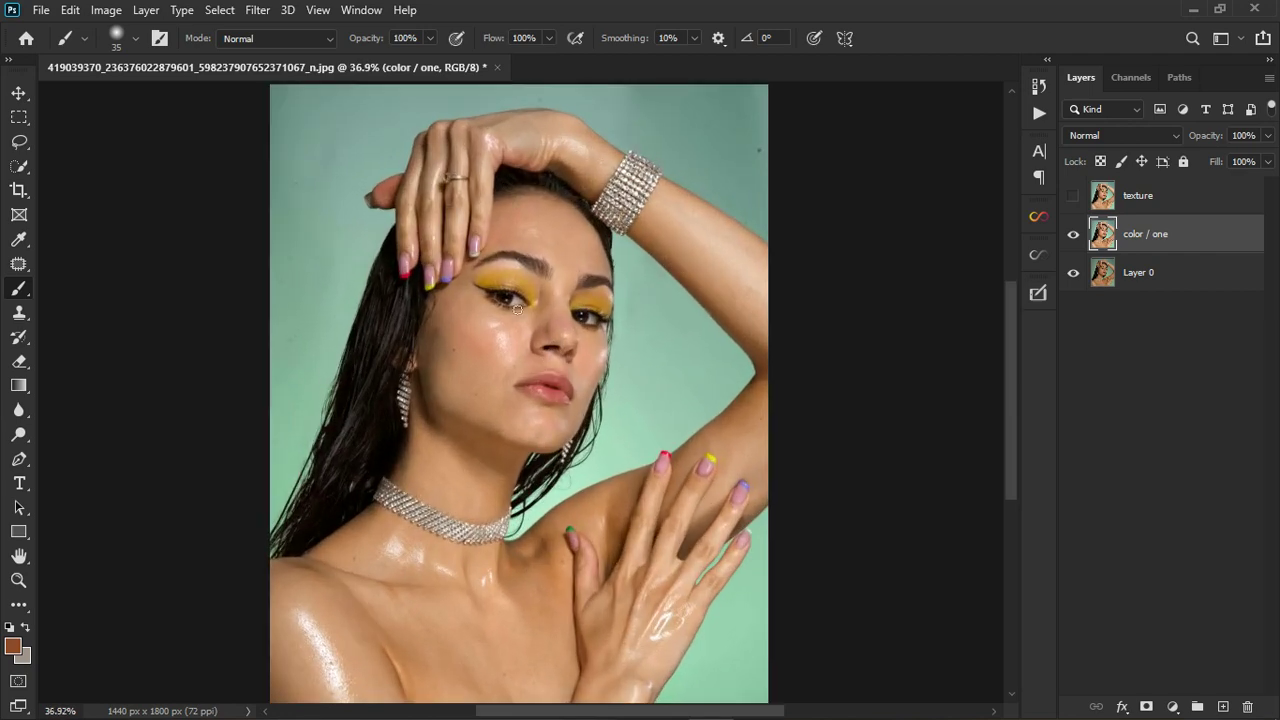
Apply a Gaussian Blur with a radius of about 3.7 pixels to the color / one layer.
click(258, 10)
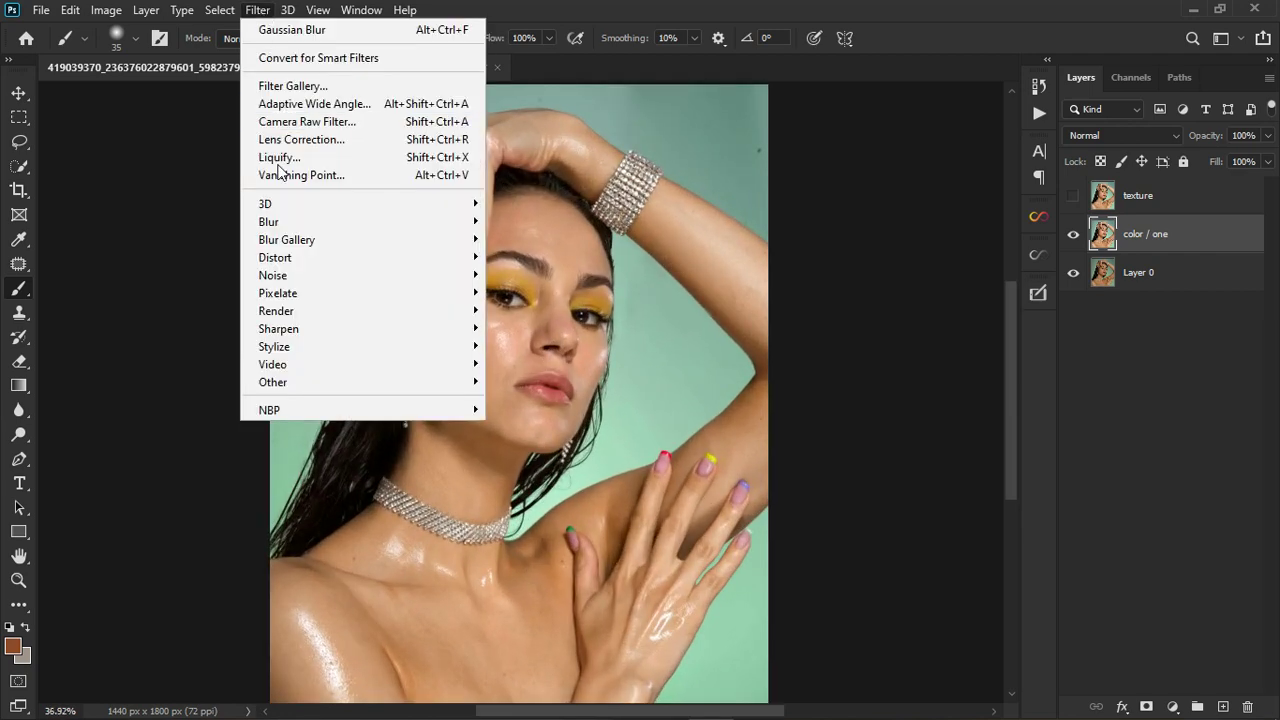
mouse_move(282, 222)
click(522, 293)
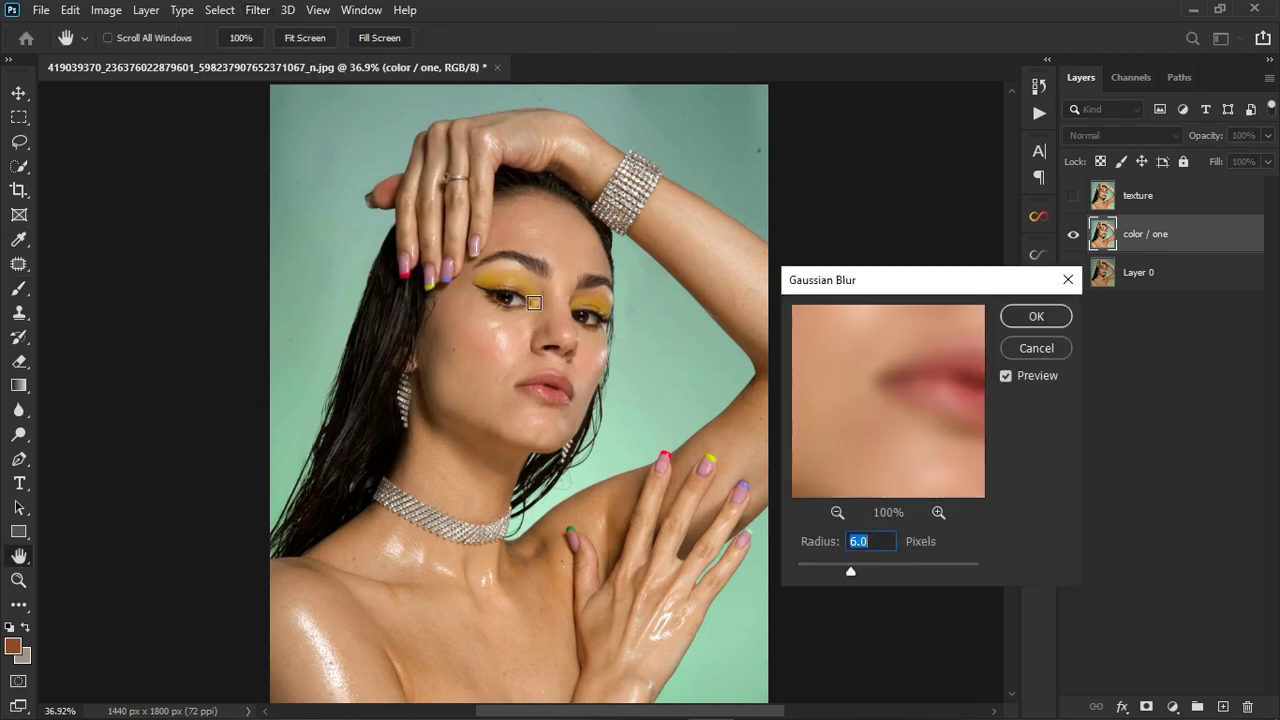
drag(854, 570, 797, 571)
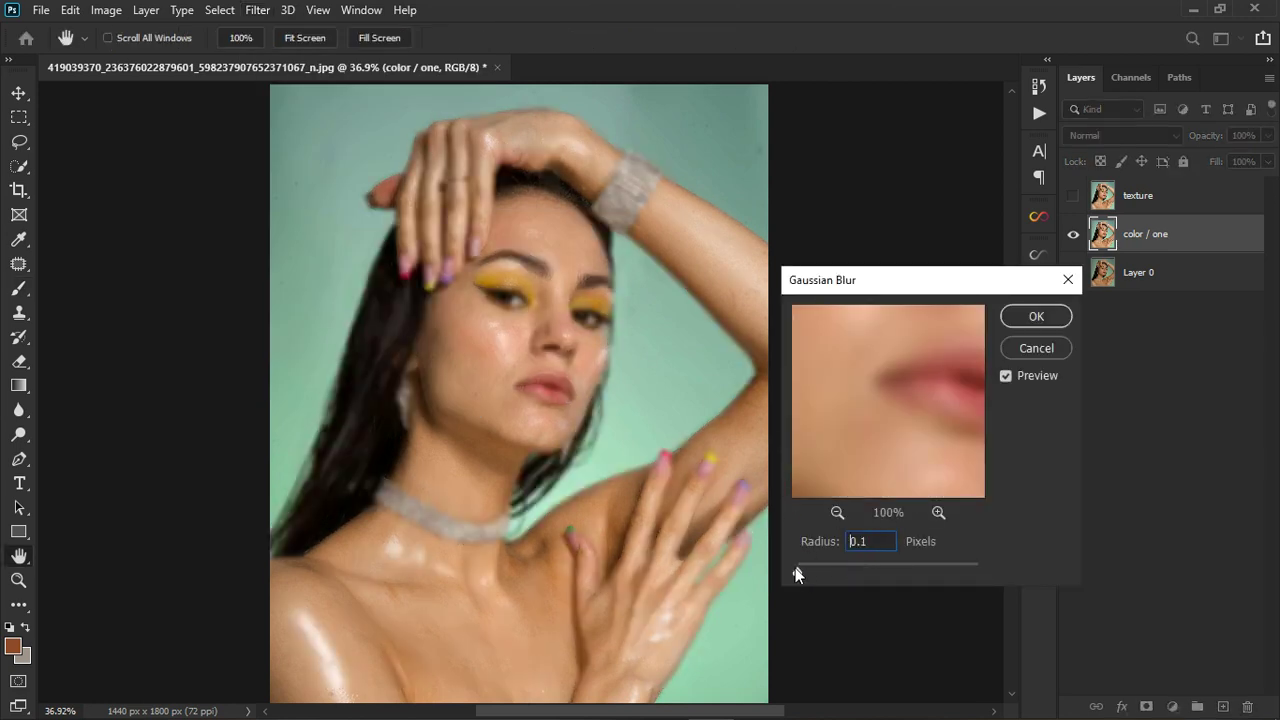
drag(899, 285, 871, 147)
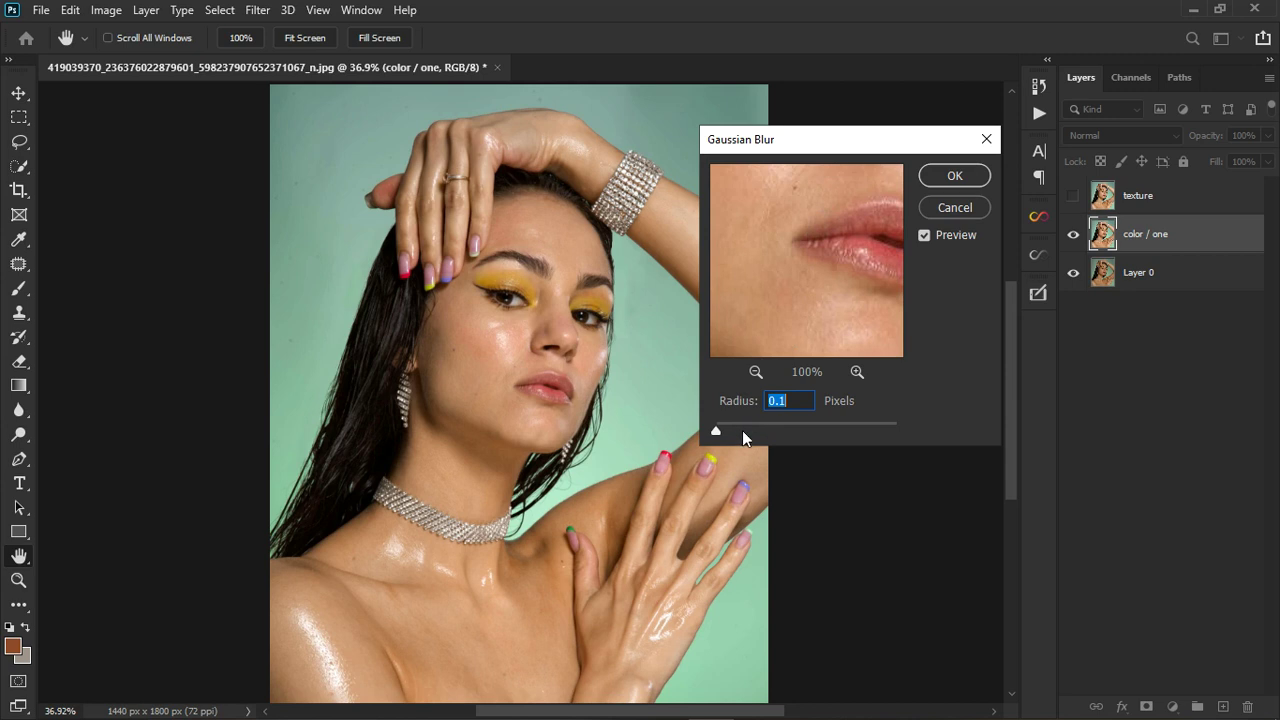
drag(716, 430, 726, 431)
drag(727, 431, 756, 434)
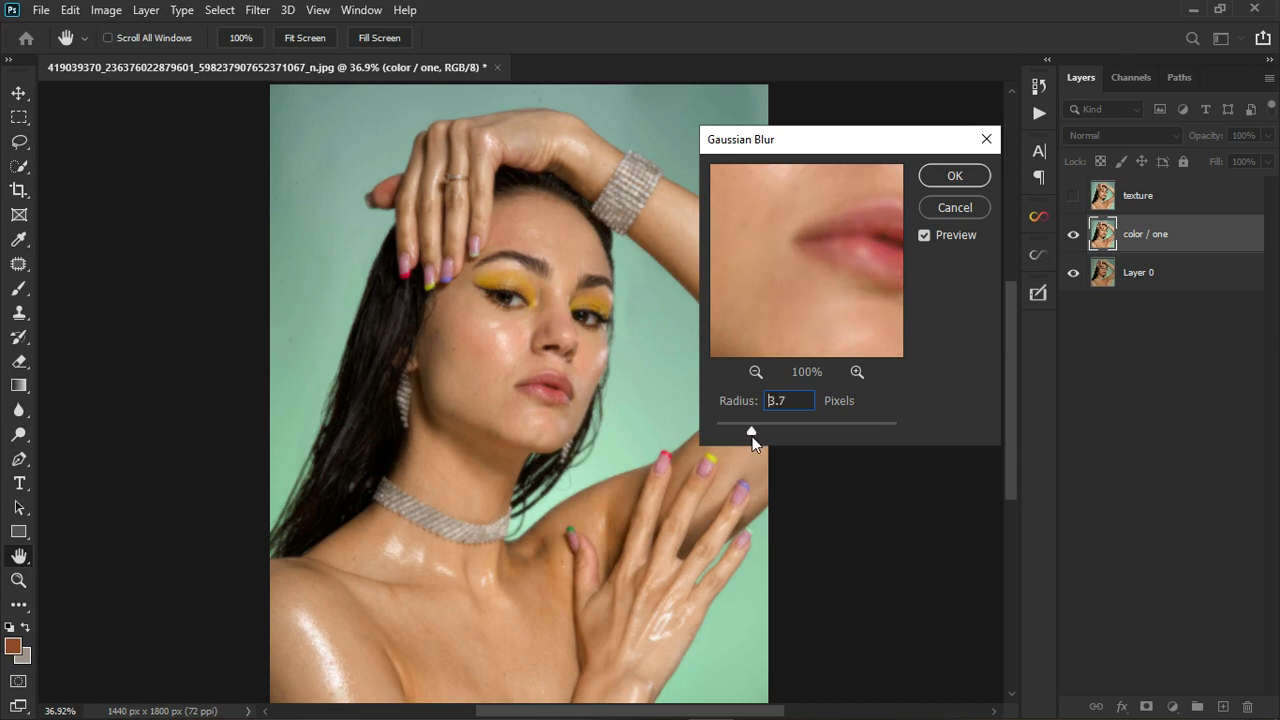
click(955, 176)
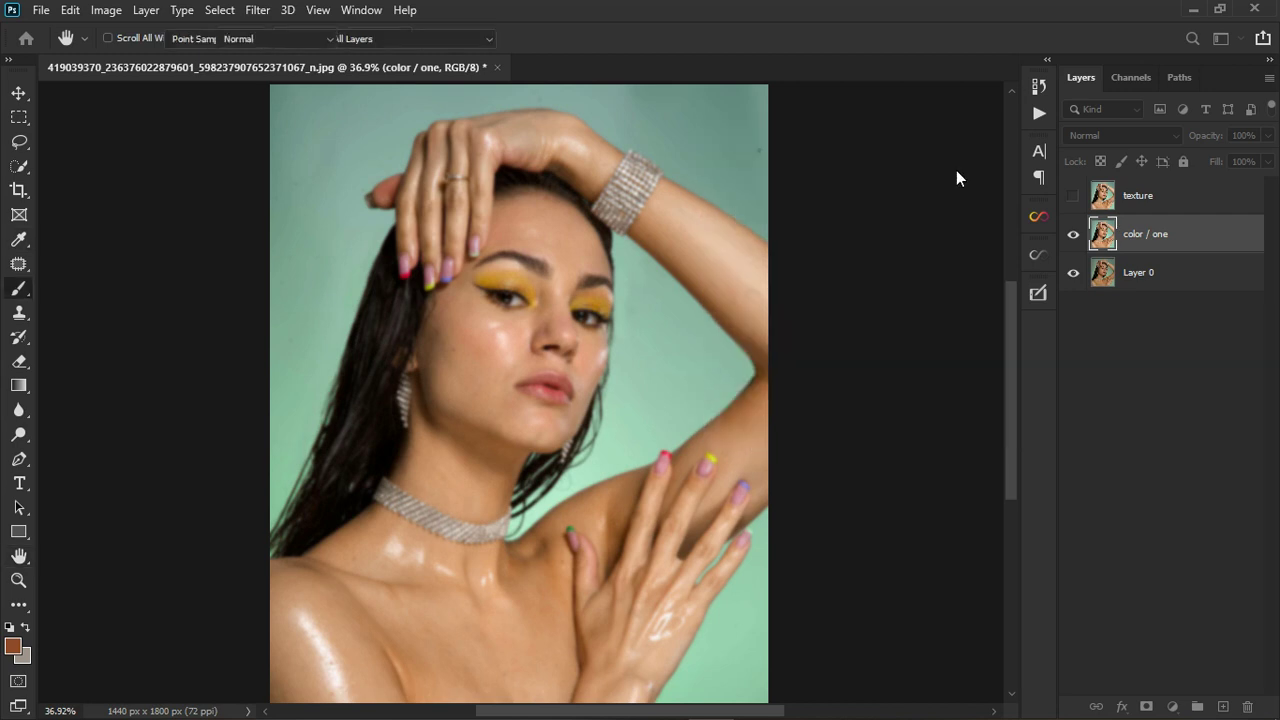
Show the texture layer and use Apply Image on it with color / one as source layer, Subtract blending, scale 2 and offset 128.
click(1168, 202)
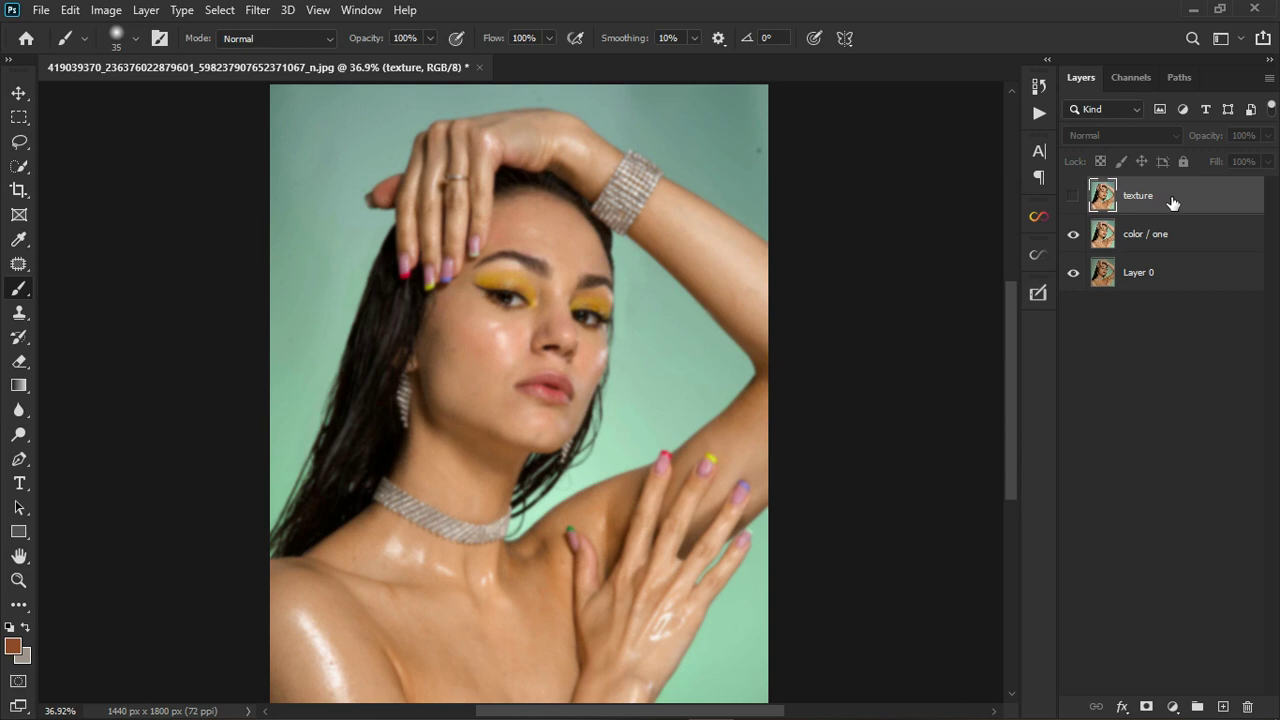
click(1074, 201)
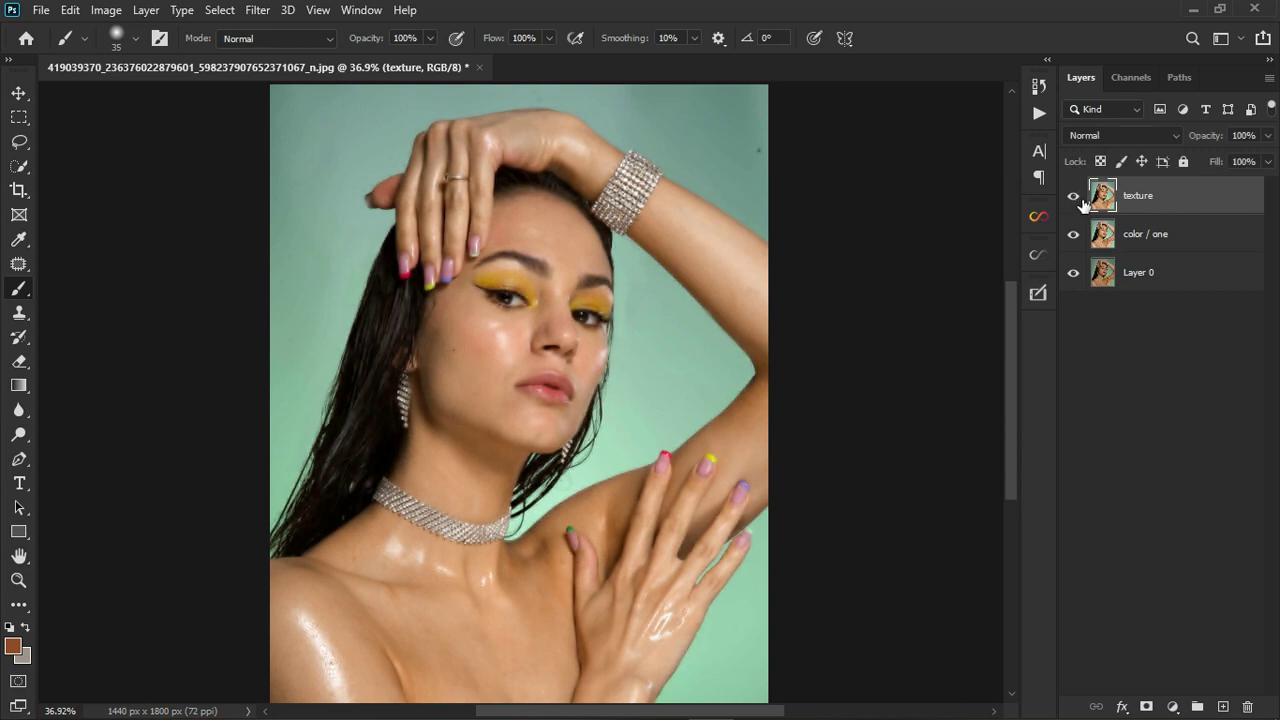
click(108, 11)
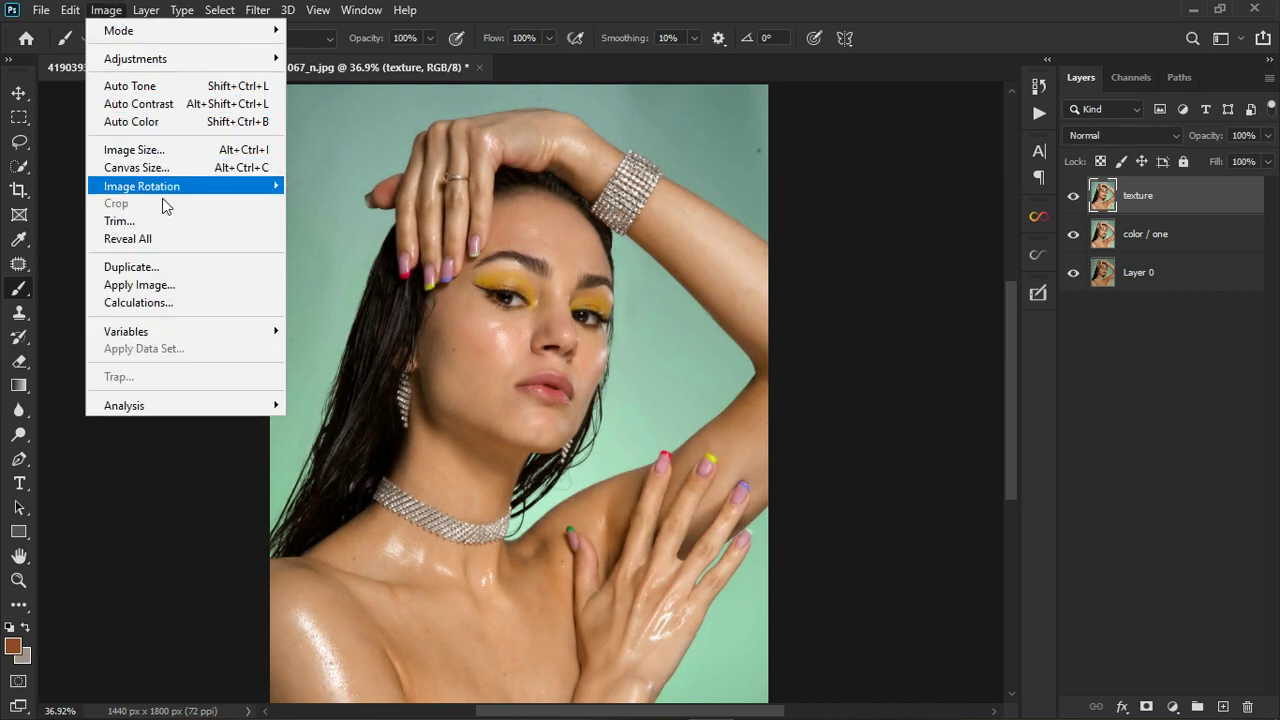
click(160, 285)
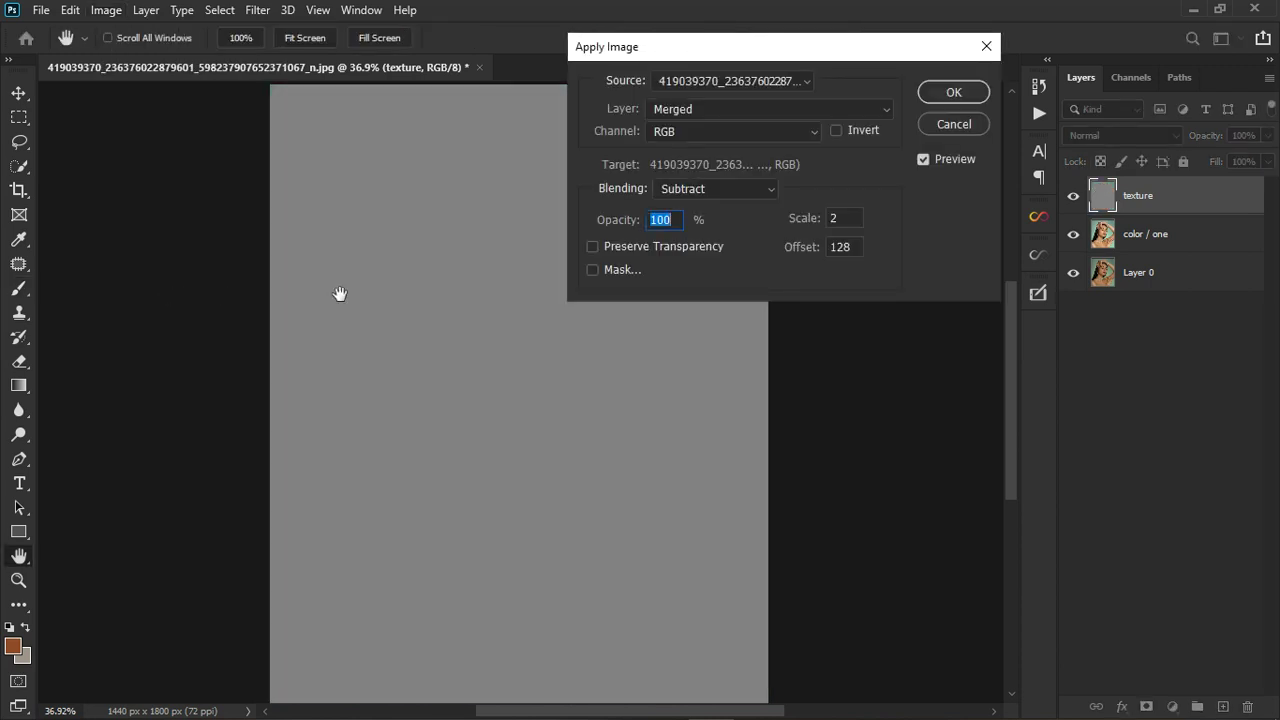
click(753, 108)
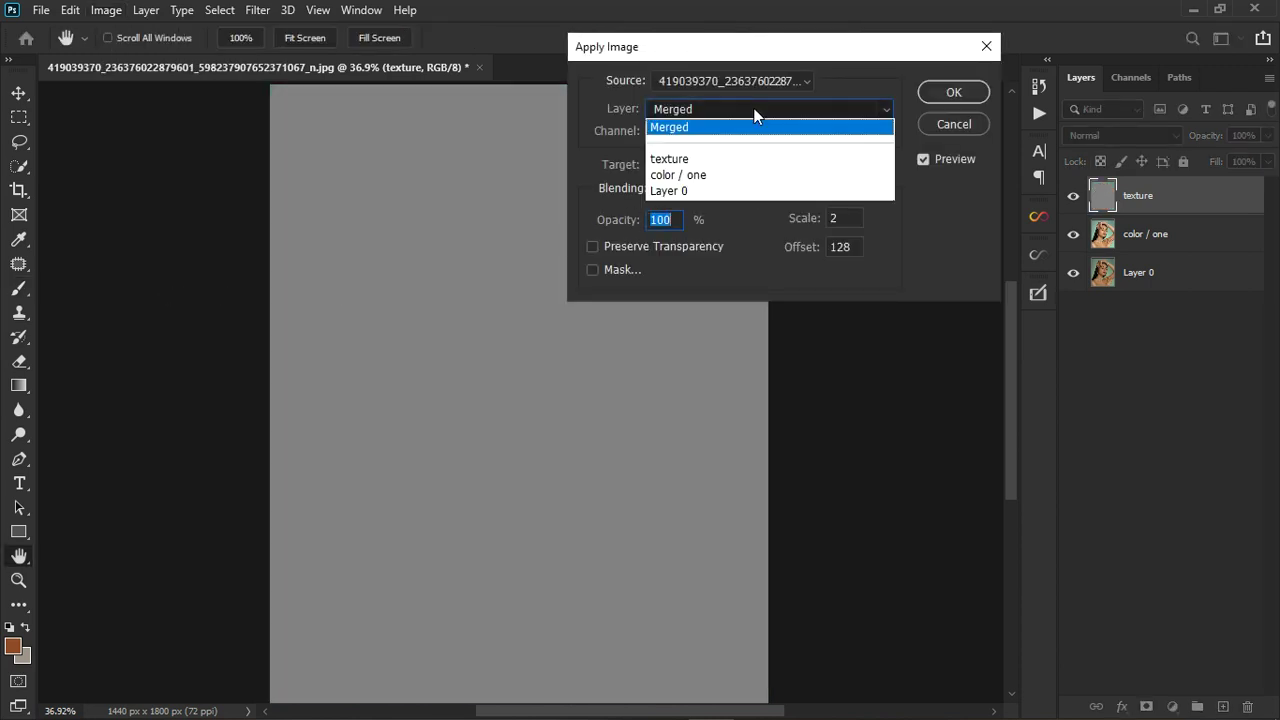
click(718, 176)
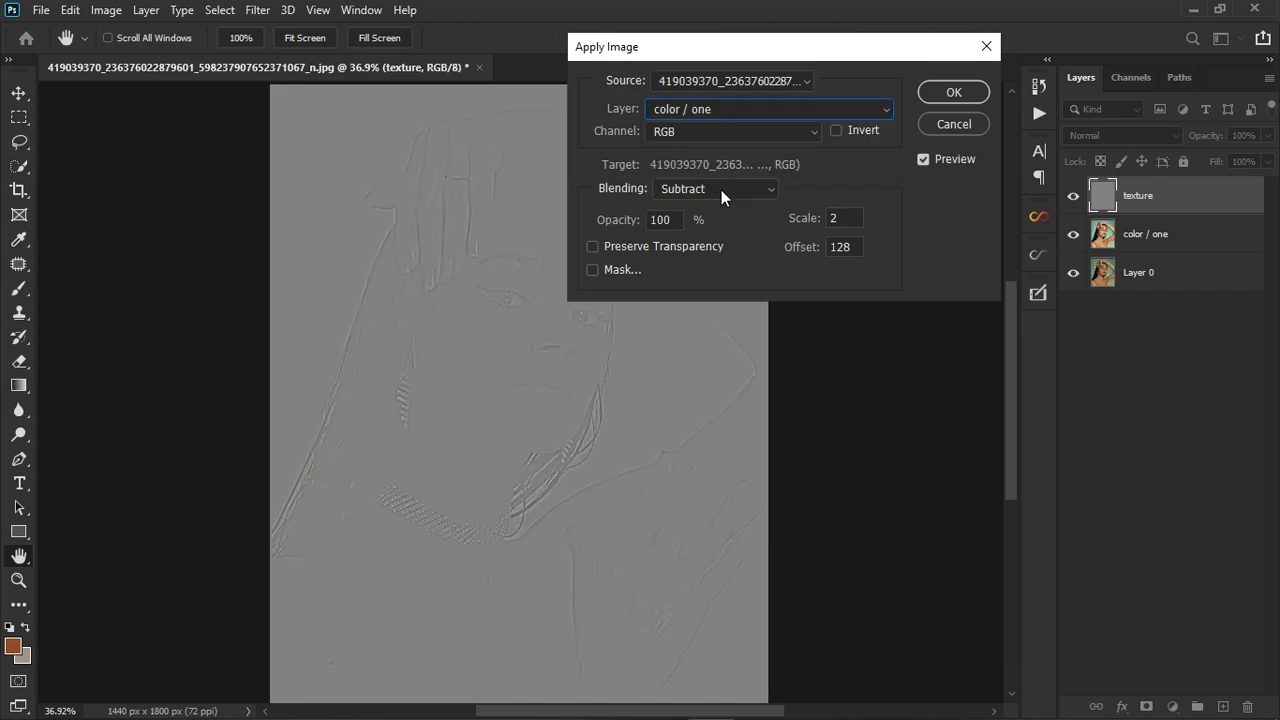
click(721, 190)
click(698, 573)
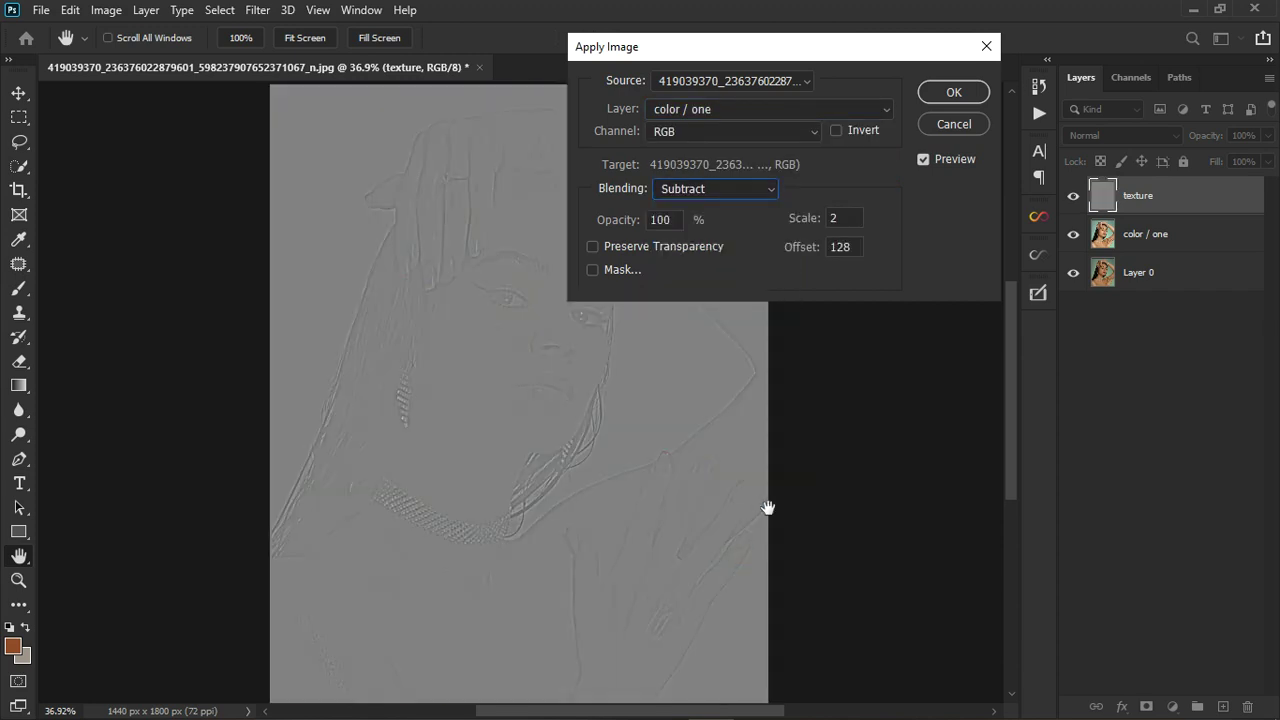
click(955, 94)
scroll(509, 417, up, 9)
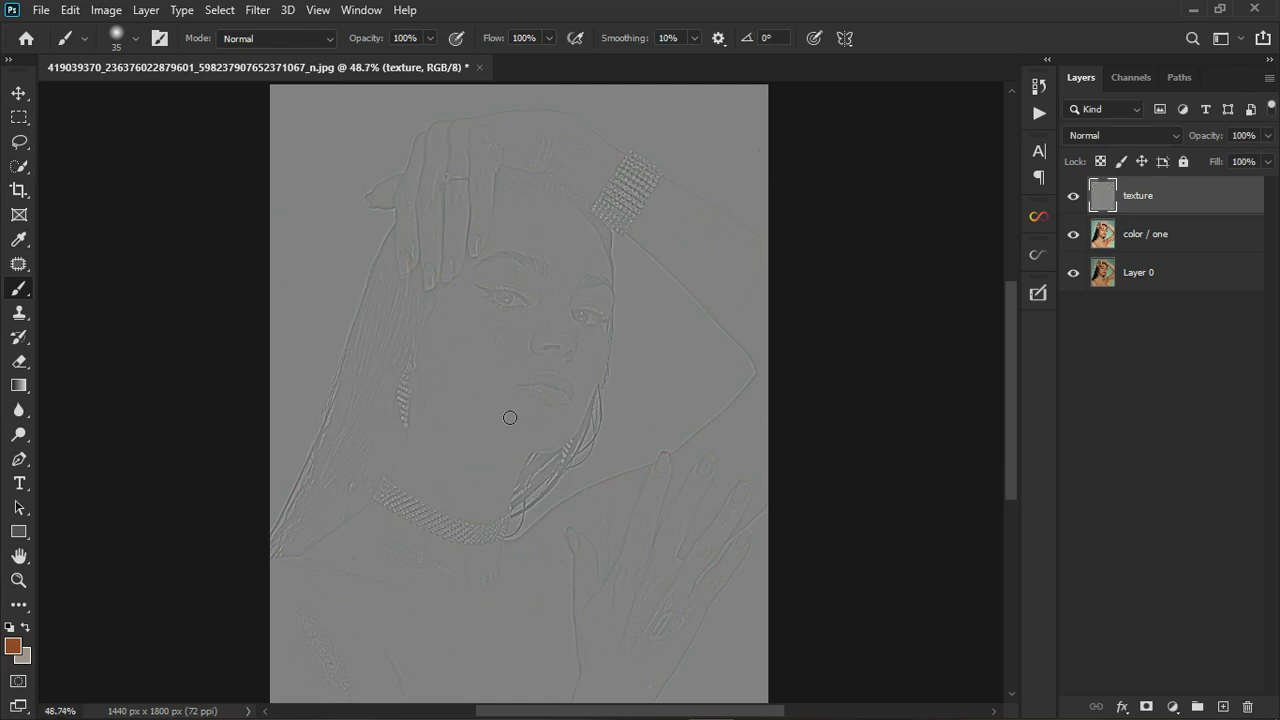
scroll(466, 275, down, 5)
scroll(520, 518, down, 3)
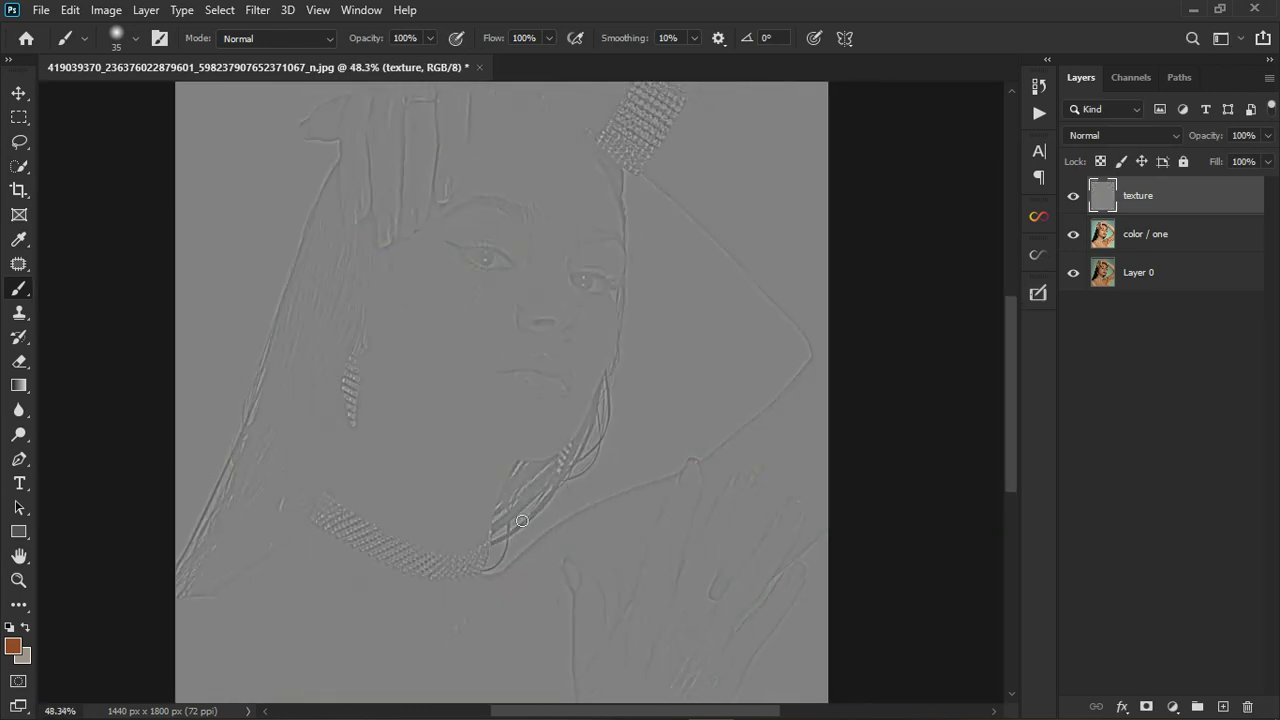
Set the texture layer's blend mode to Linear Light.
scroll(548, 460, up, 4)
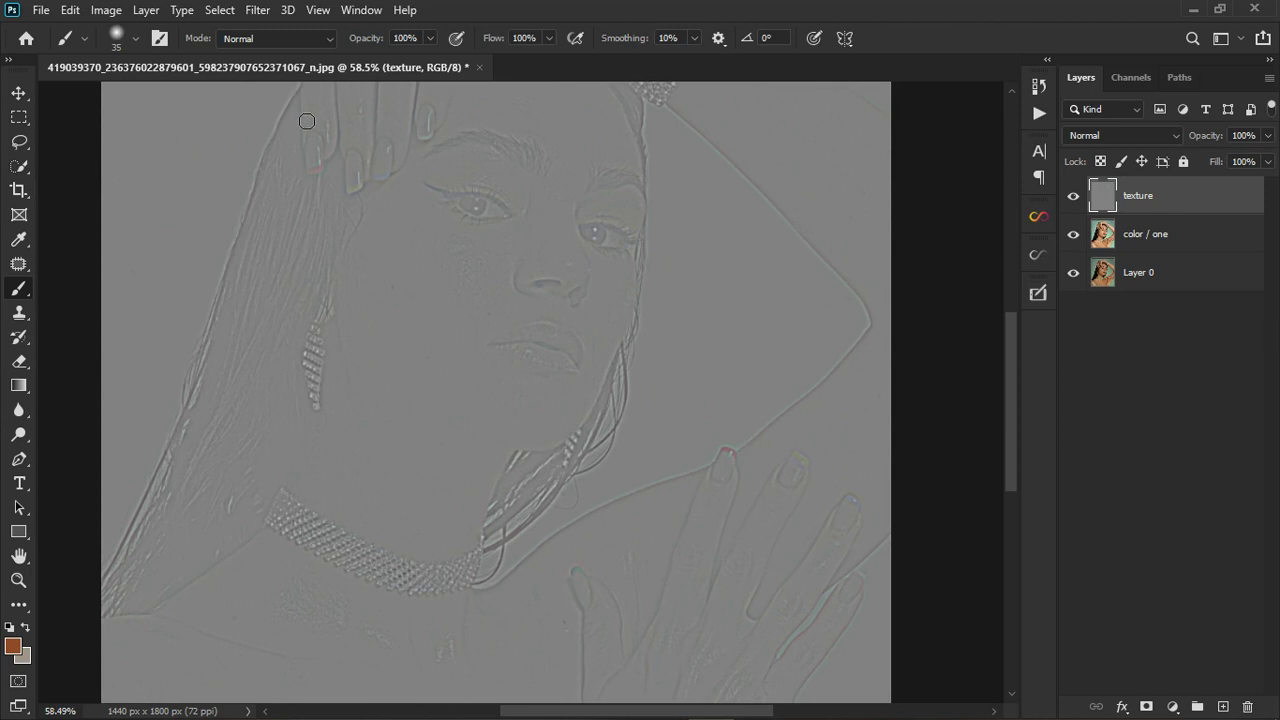
scroll(310, 120, up, 5)
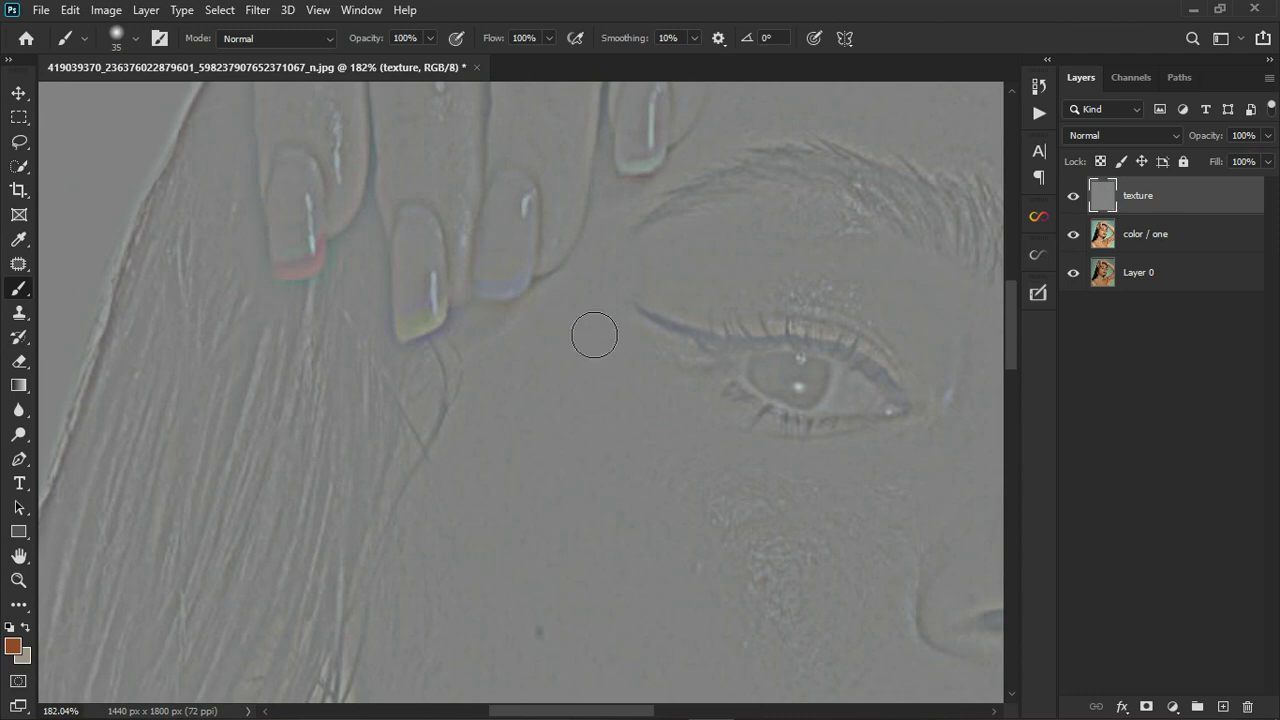
scroll(349, 350, down, 5)
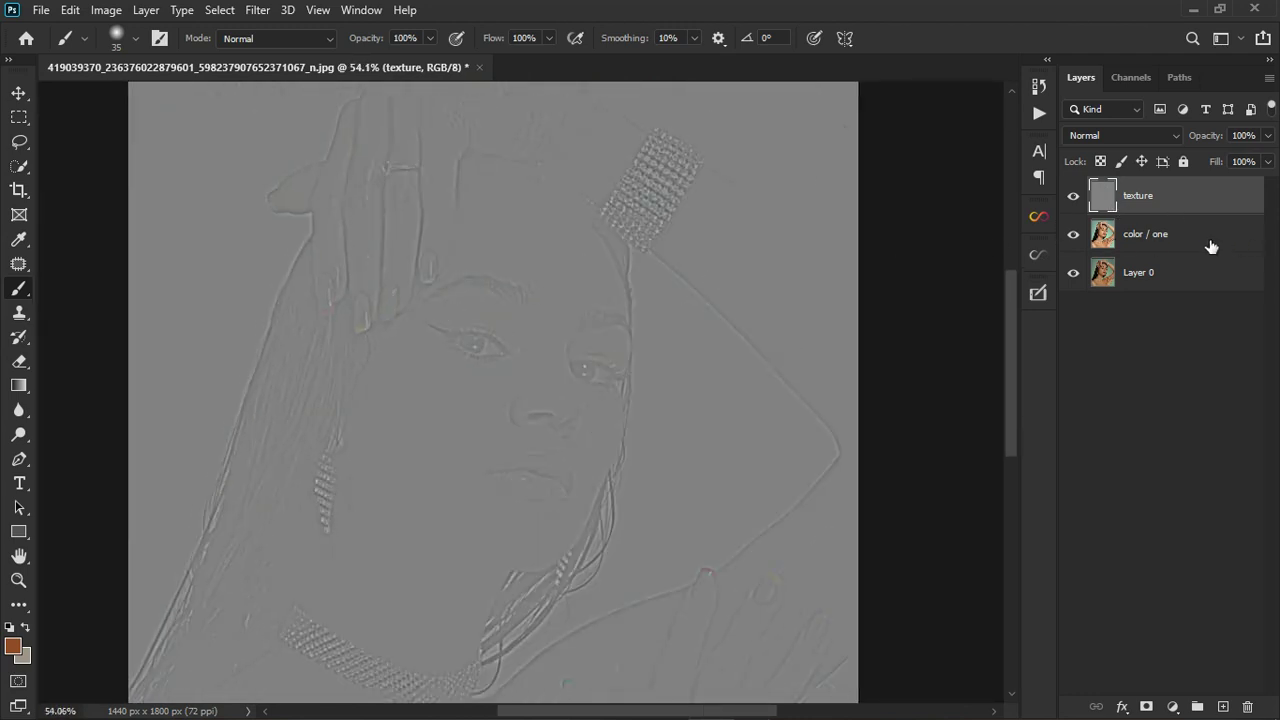
scroll(717, 400, up, 4)
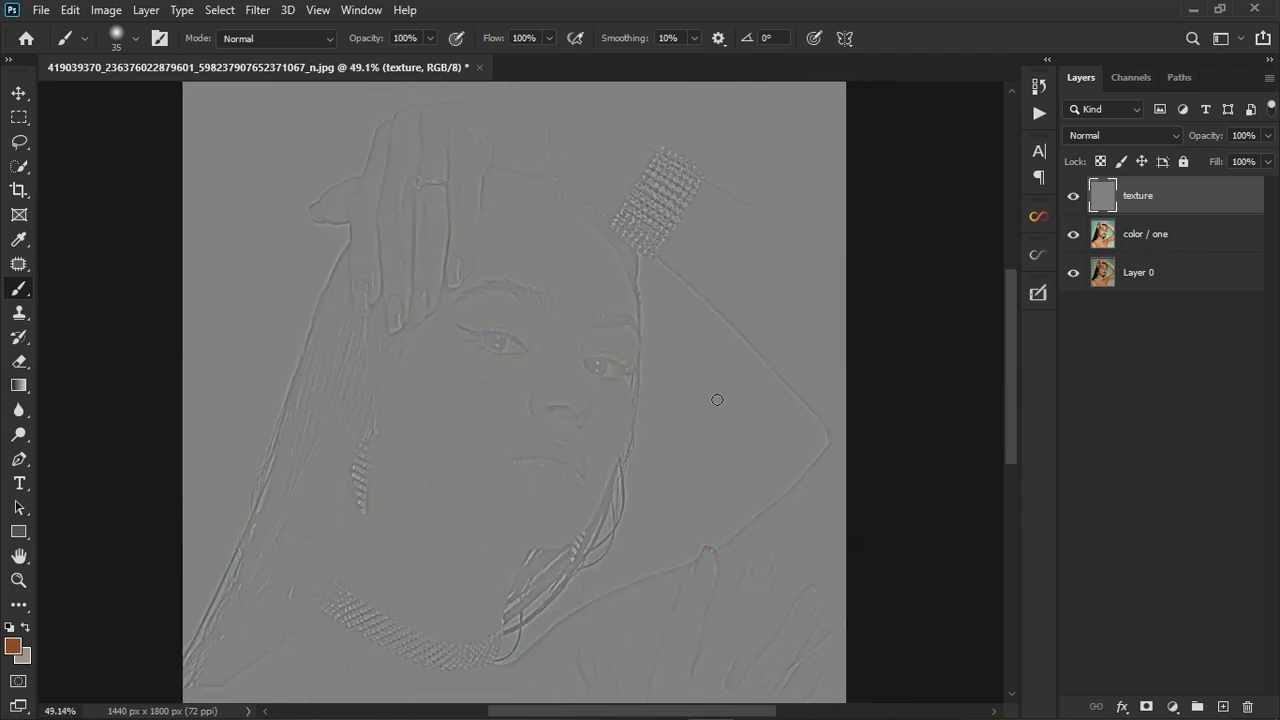
scroll(814, 537, up, 3)
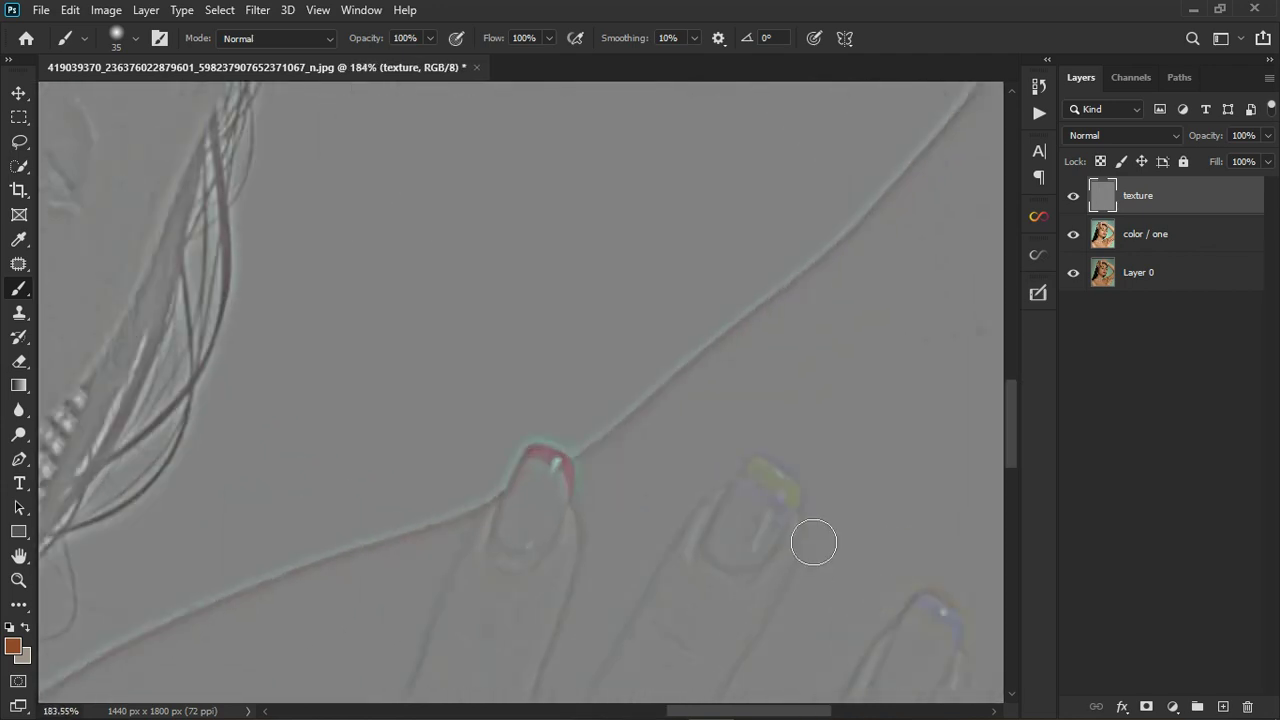
scroll(819, 533, down, 8)
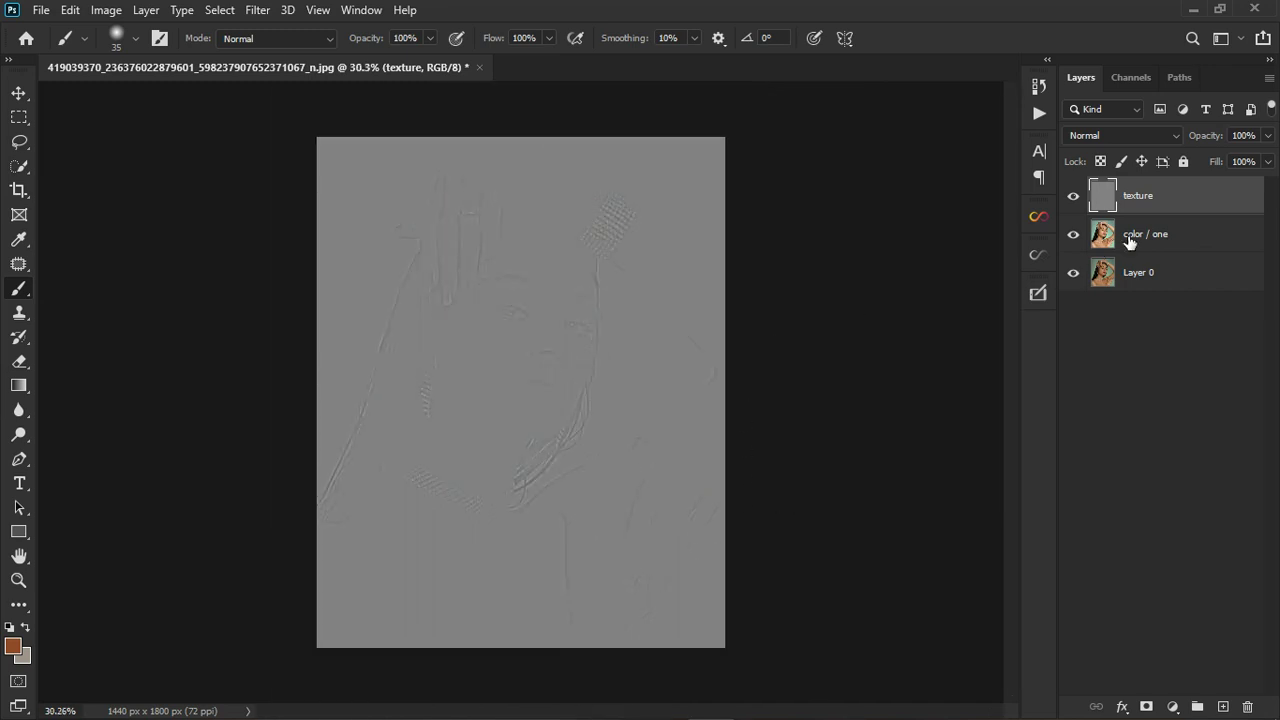
click(1137, 137)
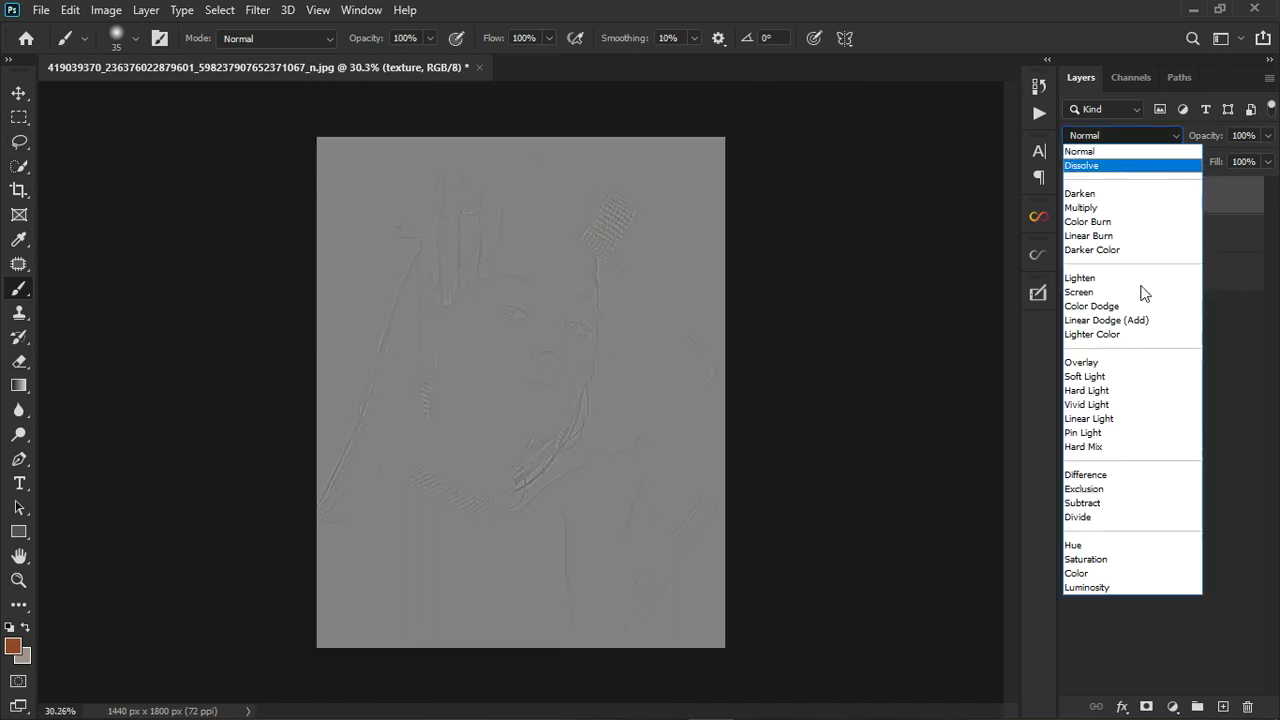
click(1101, 417)
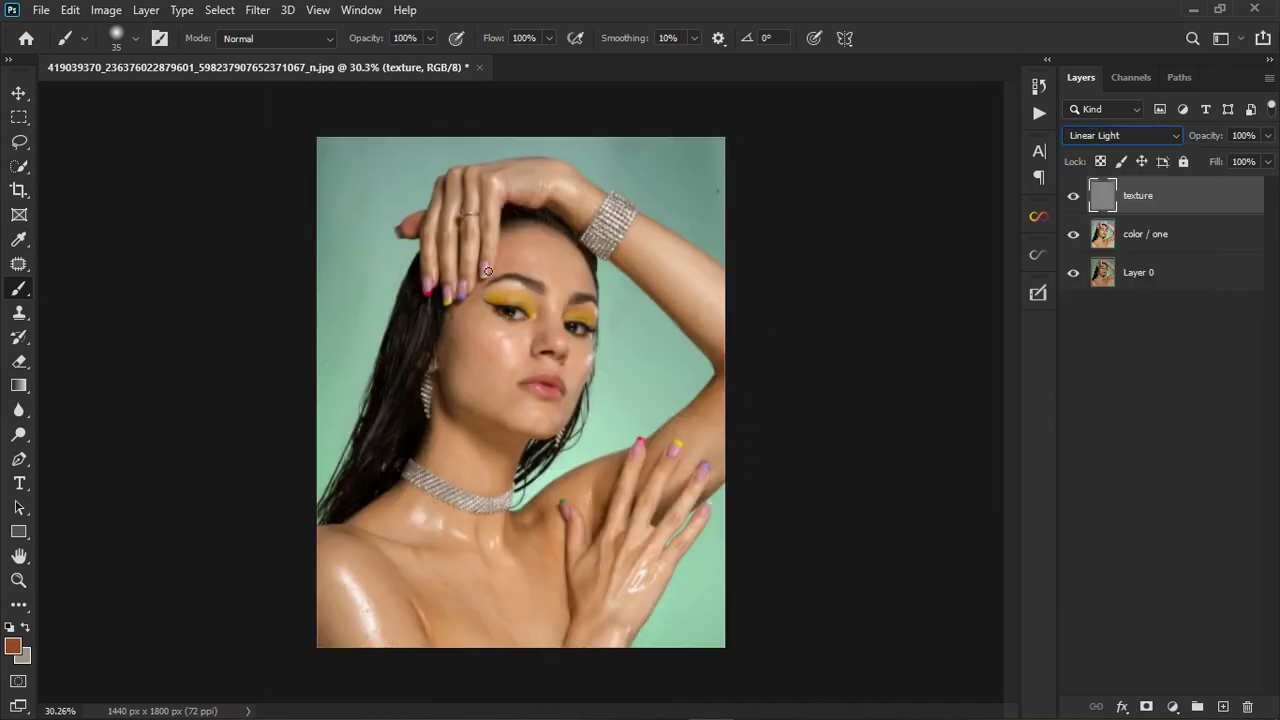
Switch to the Mixer Brush tool and enlarge the brush to 175 pixels.
right_click(18, 288)
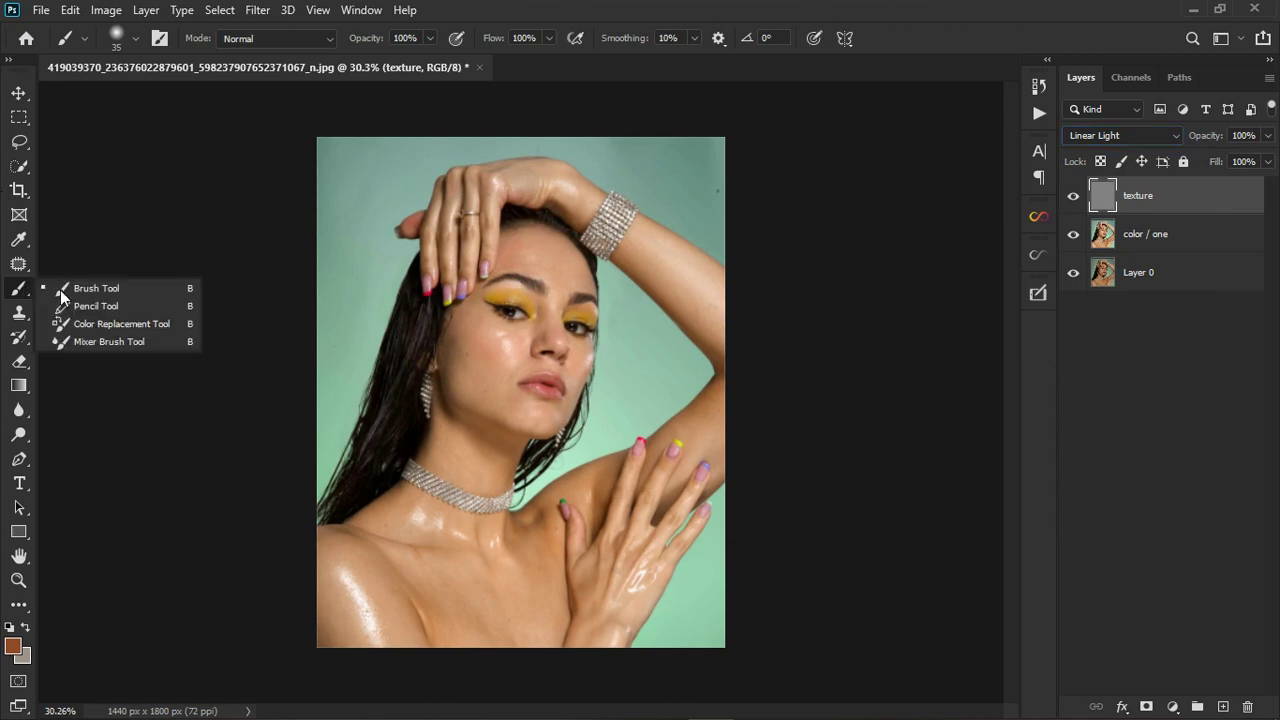
click(96, 342)
key(bracketright)
key(bracketright)
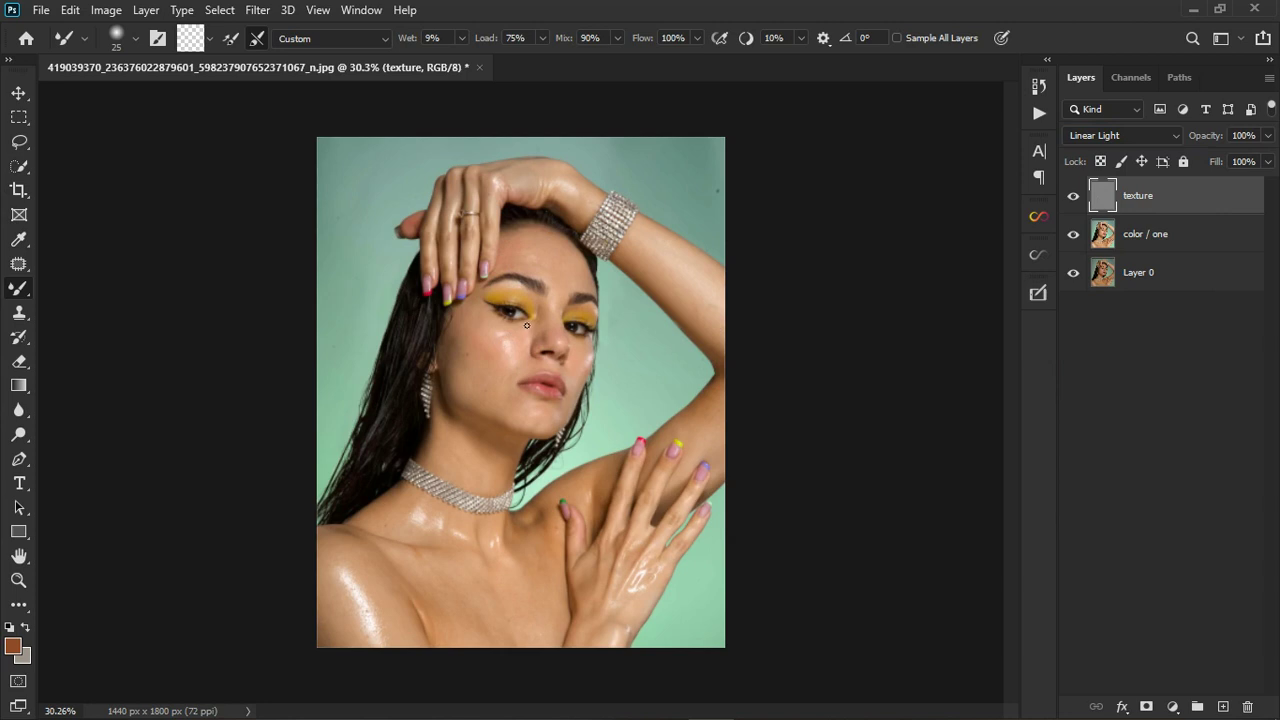
key(bracketright)
key(bracketright)
key(bracketright)
key(bracketright)
key(bracketright)
key(bracketright)
key(bracketright)
key(bracketright)
key(bracketright)
key(bracketright)
key(ctrl+plus)
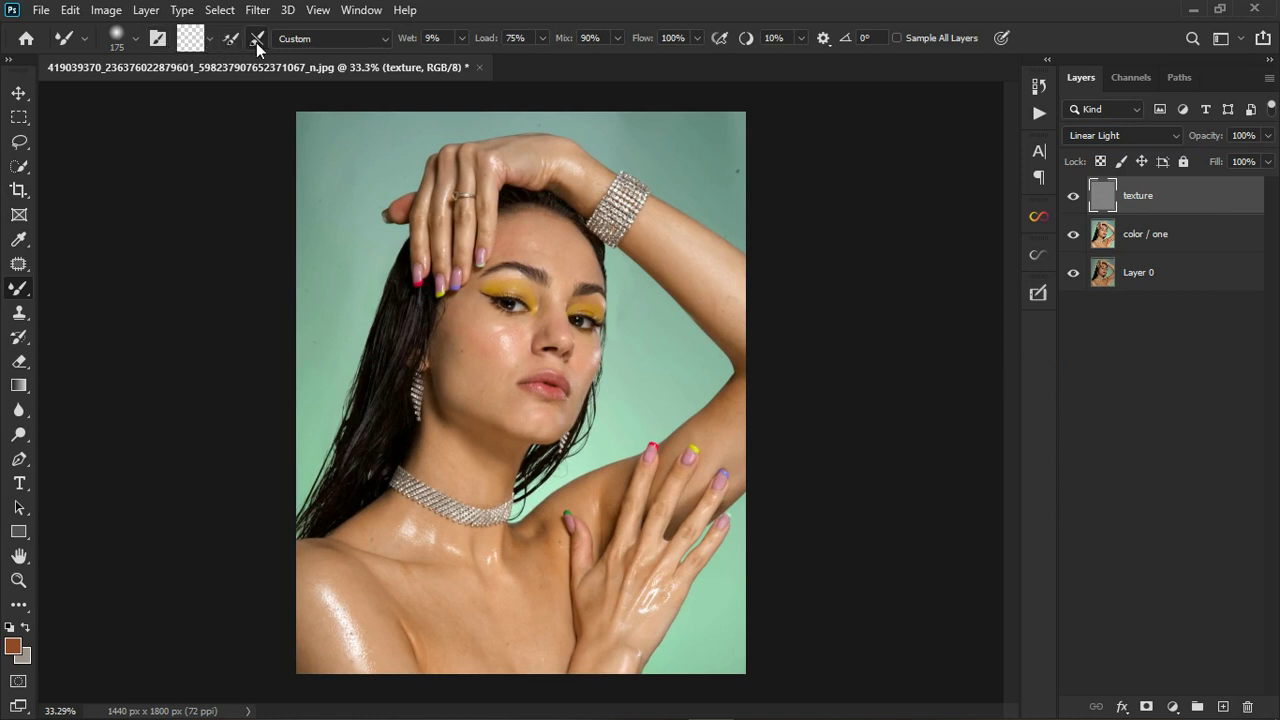
Clean the Mixer Brush and reduce its size to about 80 pixels for work on the face.
click(209, 39)
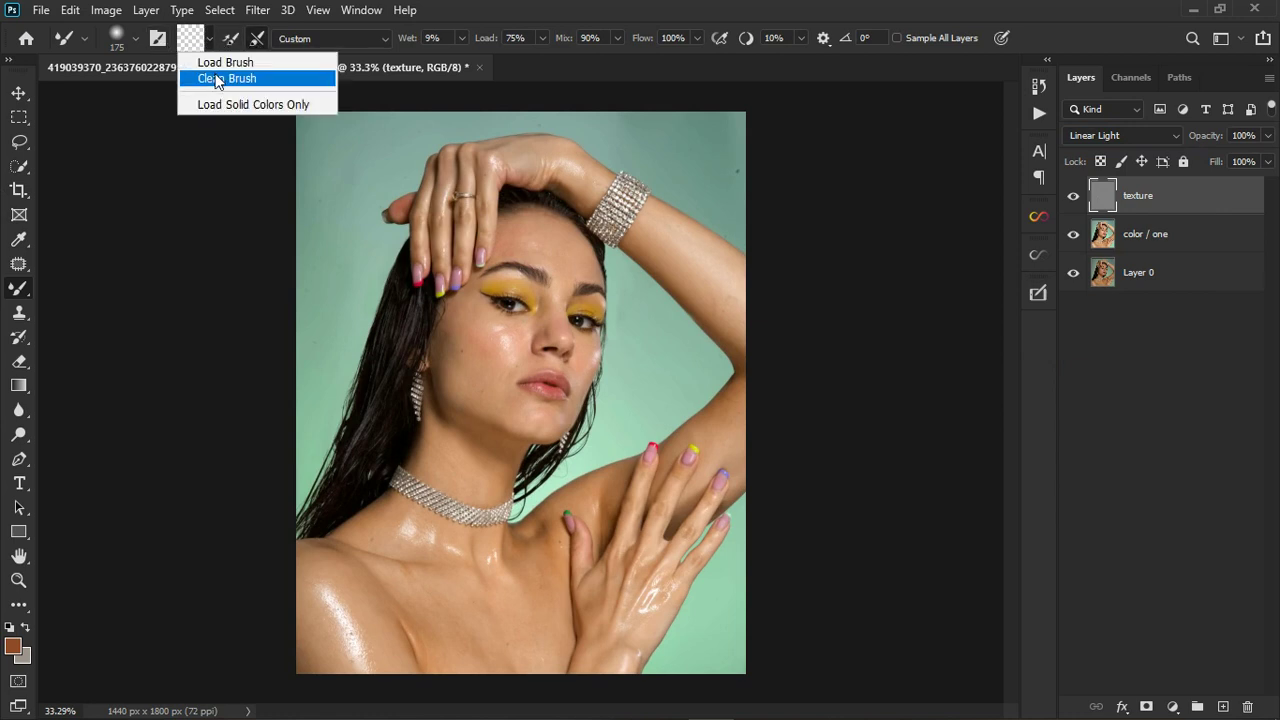
click(215, 76)
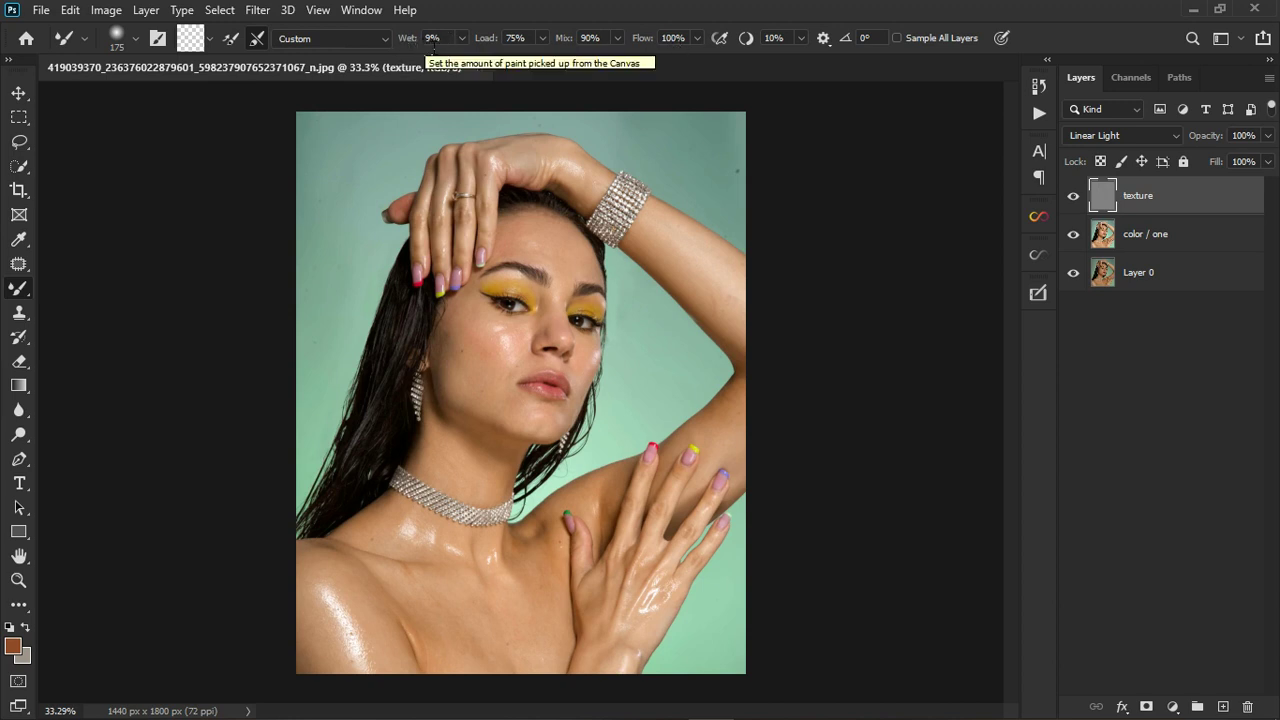
scroll(557, 226, up, 10)
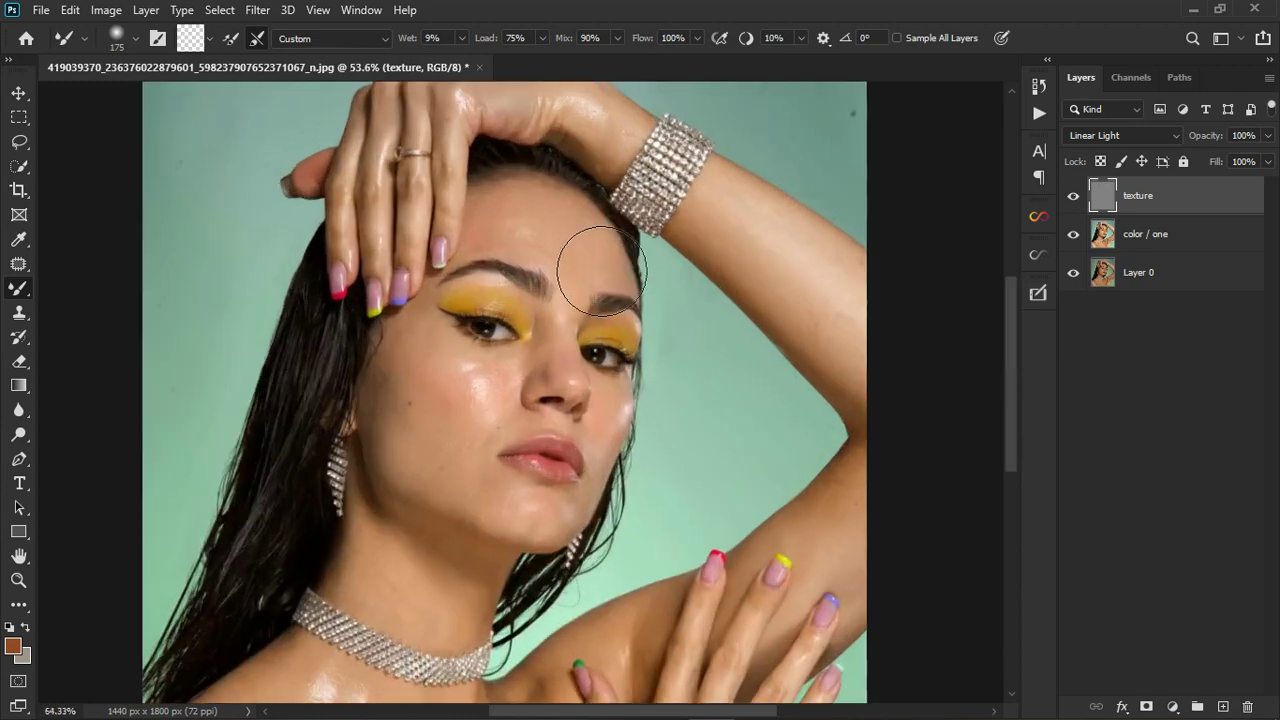
scroll(556, 226, up, 1)
key(bracketleft)
key(bracketleft)
key(bracketleft)
key(bracketleft)
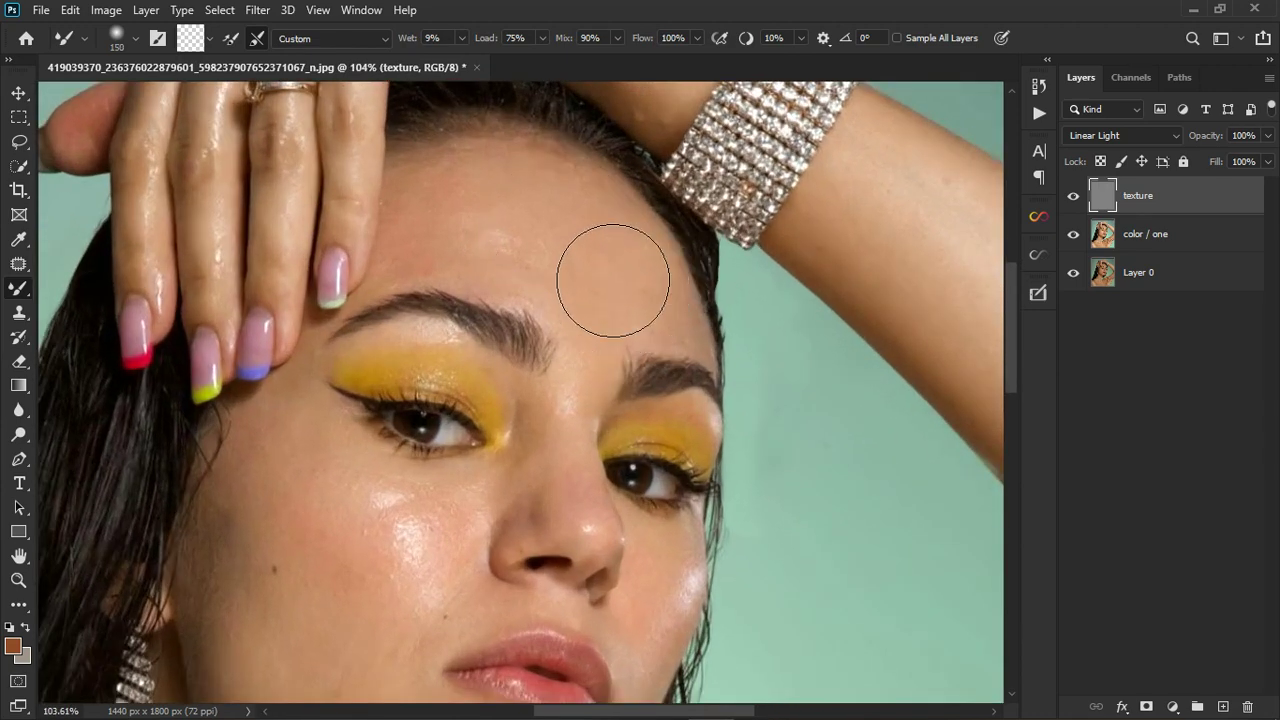
key(bracketleft)
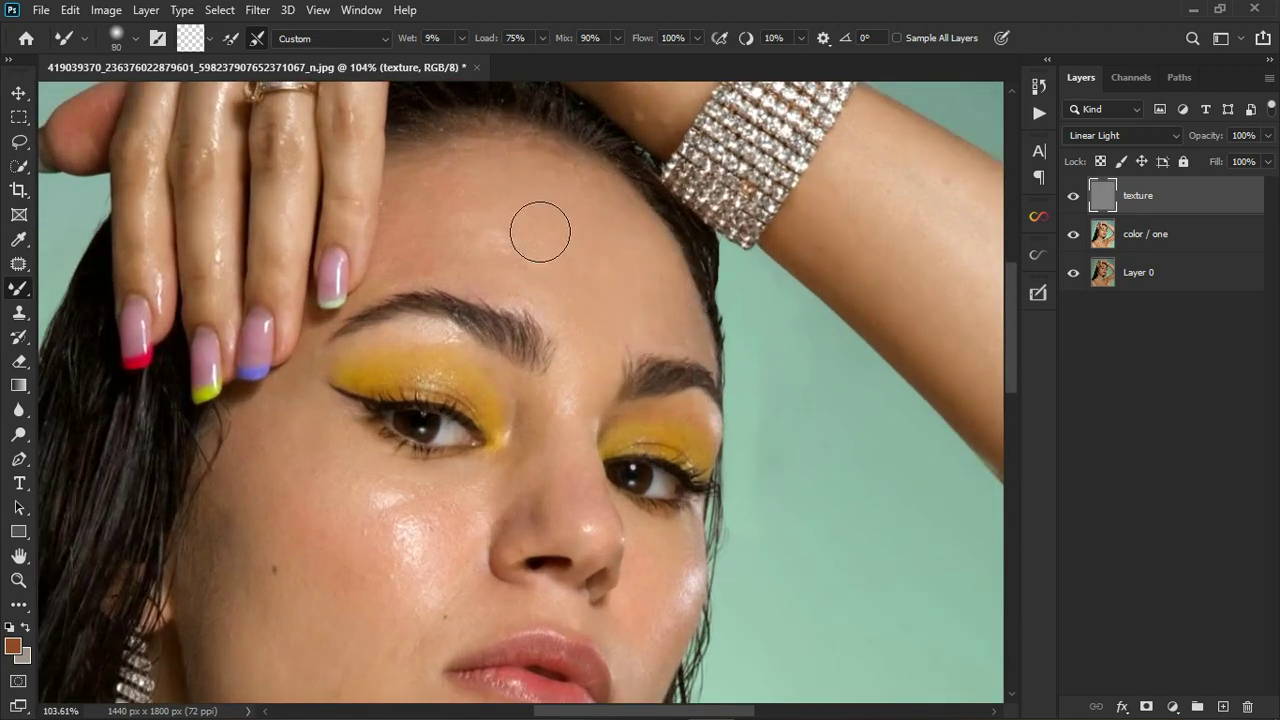
Try a Mixer Brush stroke over the eye and eyeshadow on the texture layer, and undo it.
mouse_move(519, 332)
mouse_down()
mouse_move(470, 371)
mouse_move(419, 463)
mouse_move(503, 350)
mouse_move(503, 459)
mouse_up()
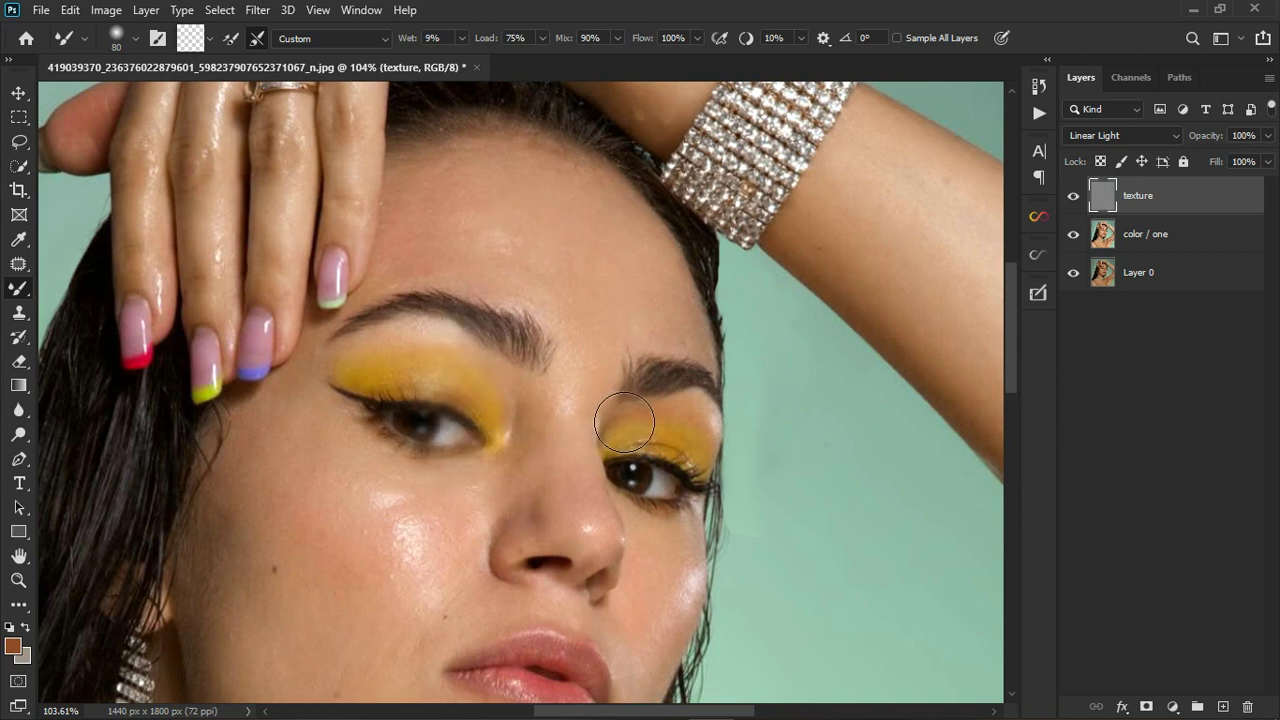
key(ctrl+z)
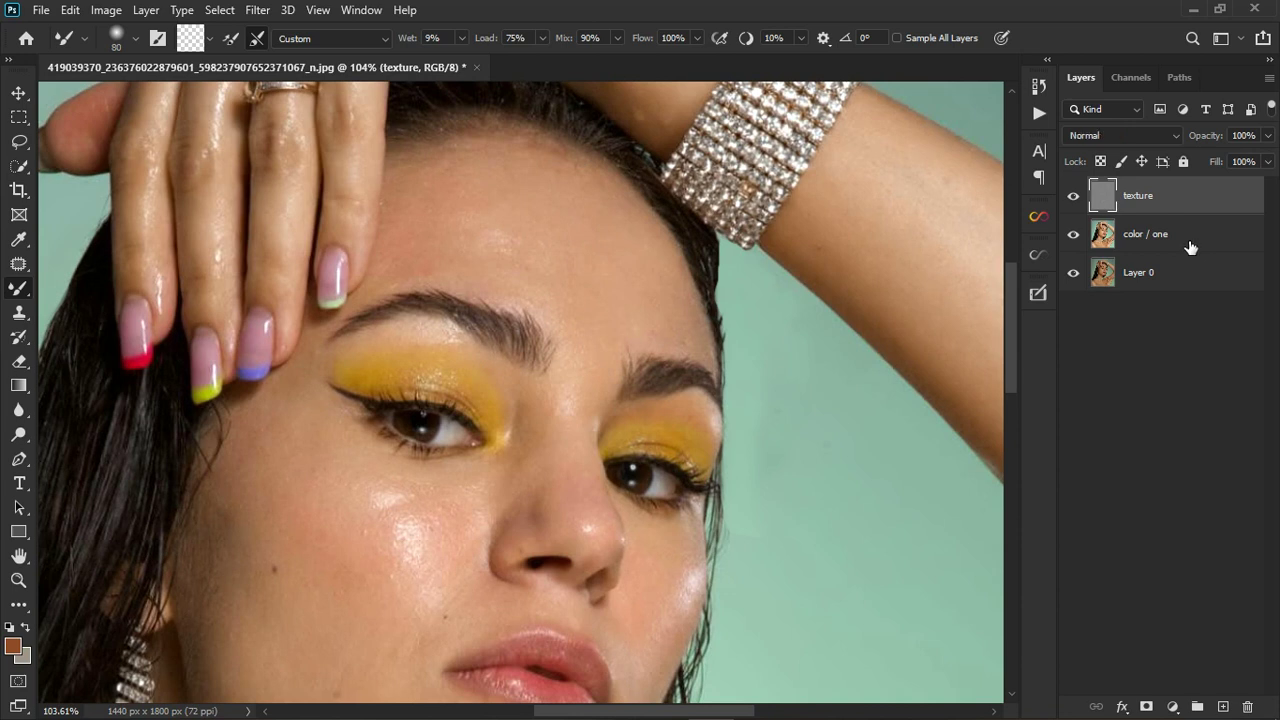
Make the color / one layer active, test a Mixer Brush stroke over the eye on it and undo that stroke.
click(1190, 247)
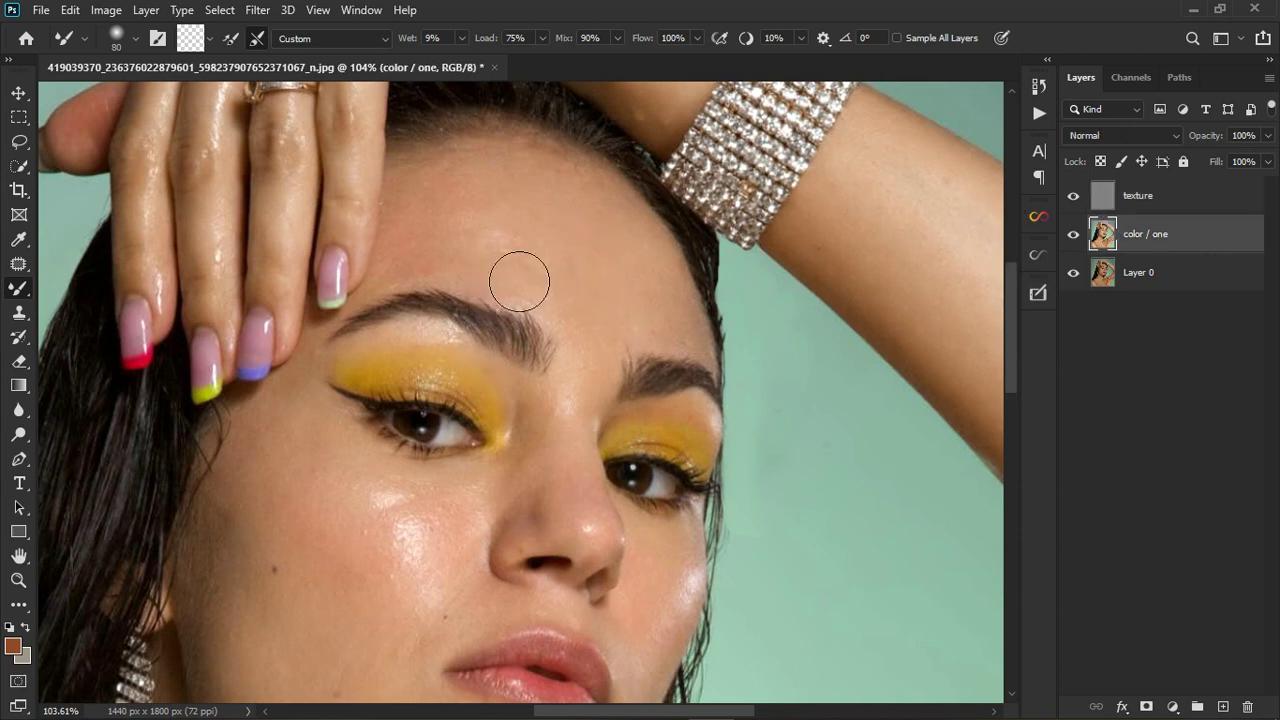
mouse_move(456, 445)
mouse_down()
mouse_move(508, 384)
mouse_move(519, 344)
mouse_move(435, 555)
mouse_up()
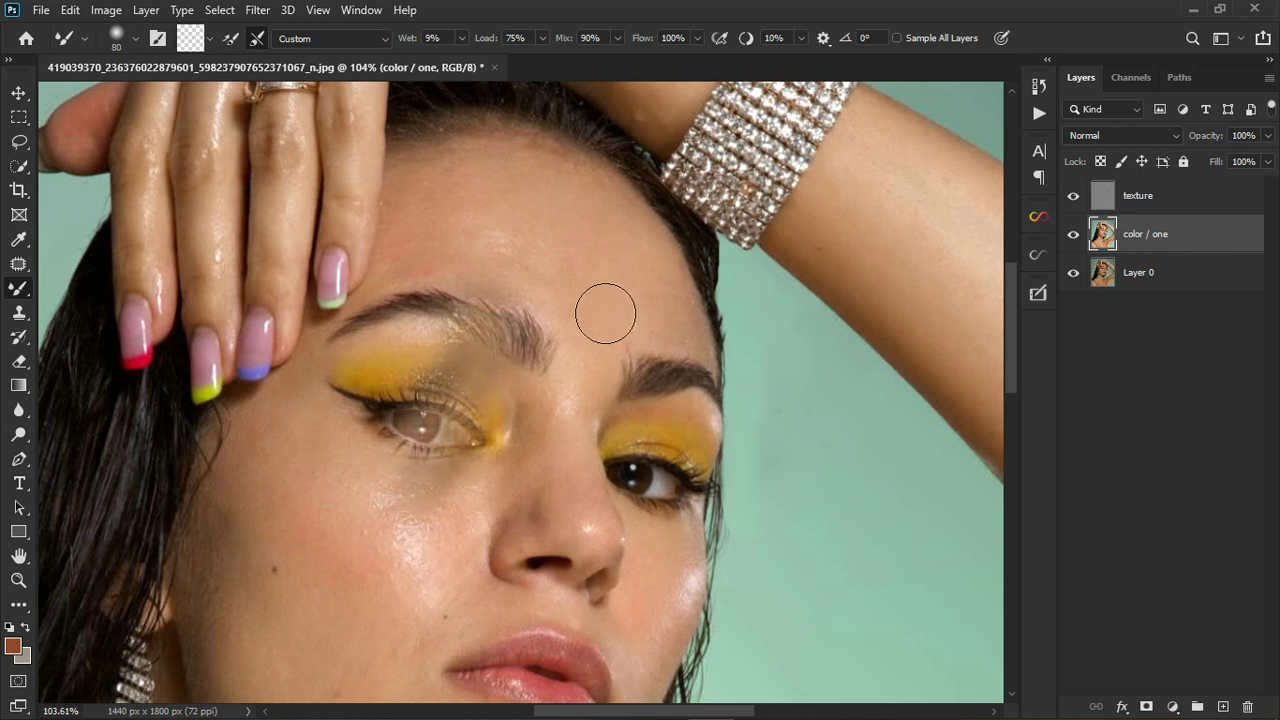
key(ctrl+z)
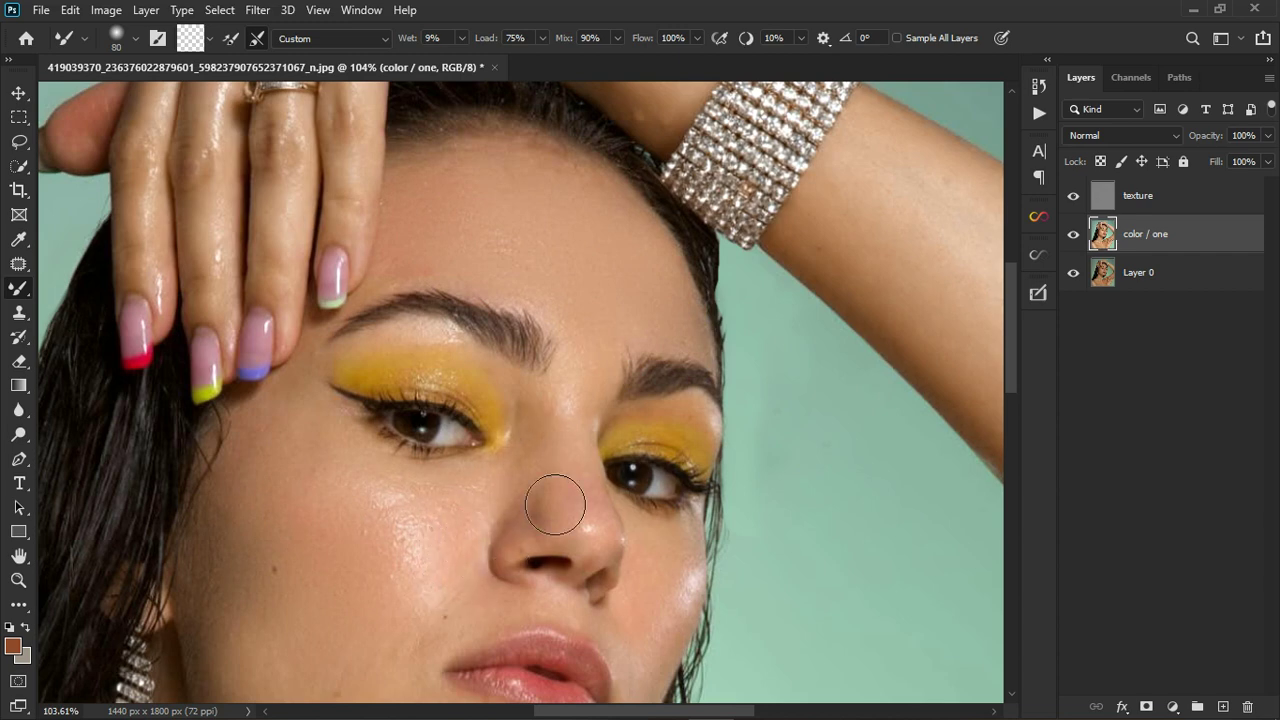
Blend the skin tones on the cheek and jaw with the Mixer Brush on the color / one layer.
scroll(509, 258, down, 7)
scroll(464, 522, up, 3)
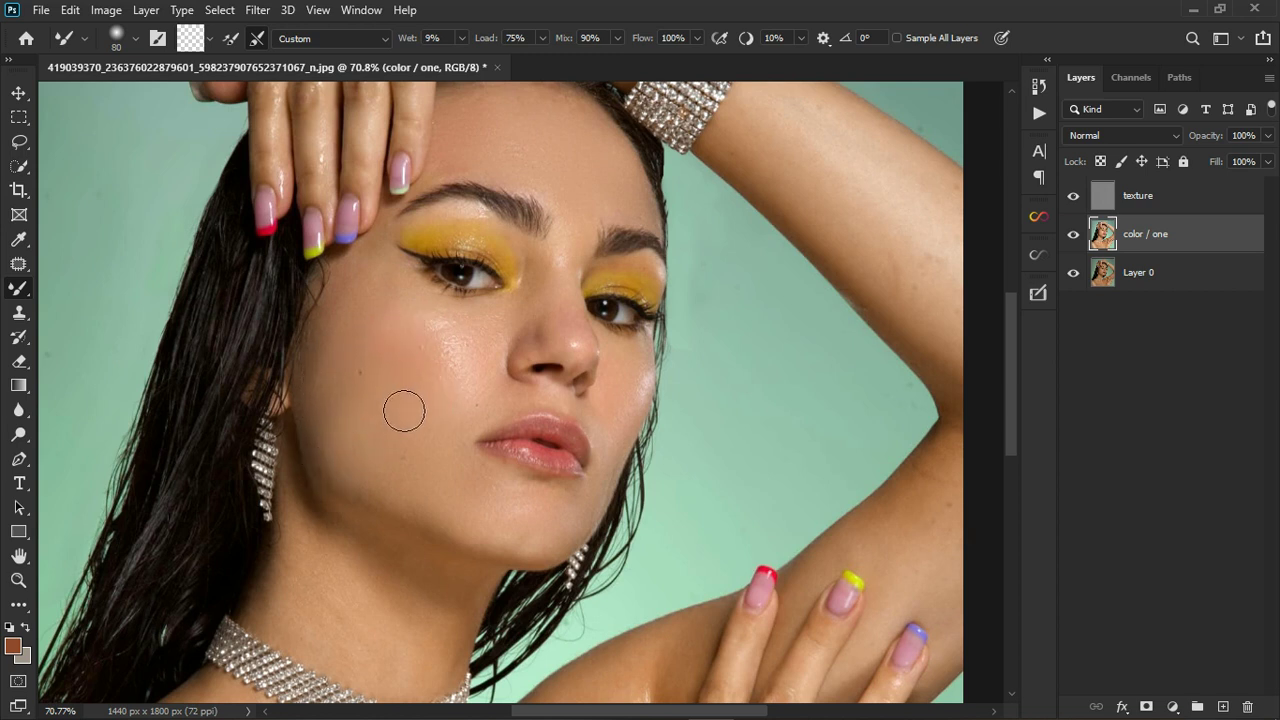
drag(405, 410, 416, 369)
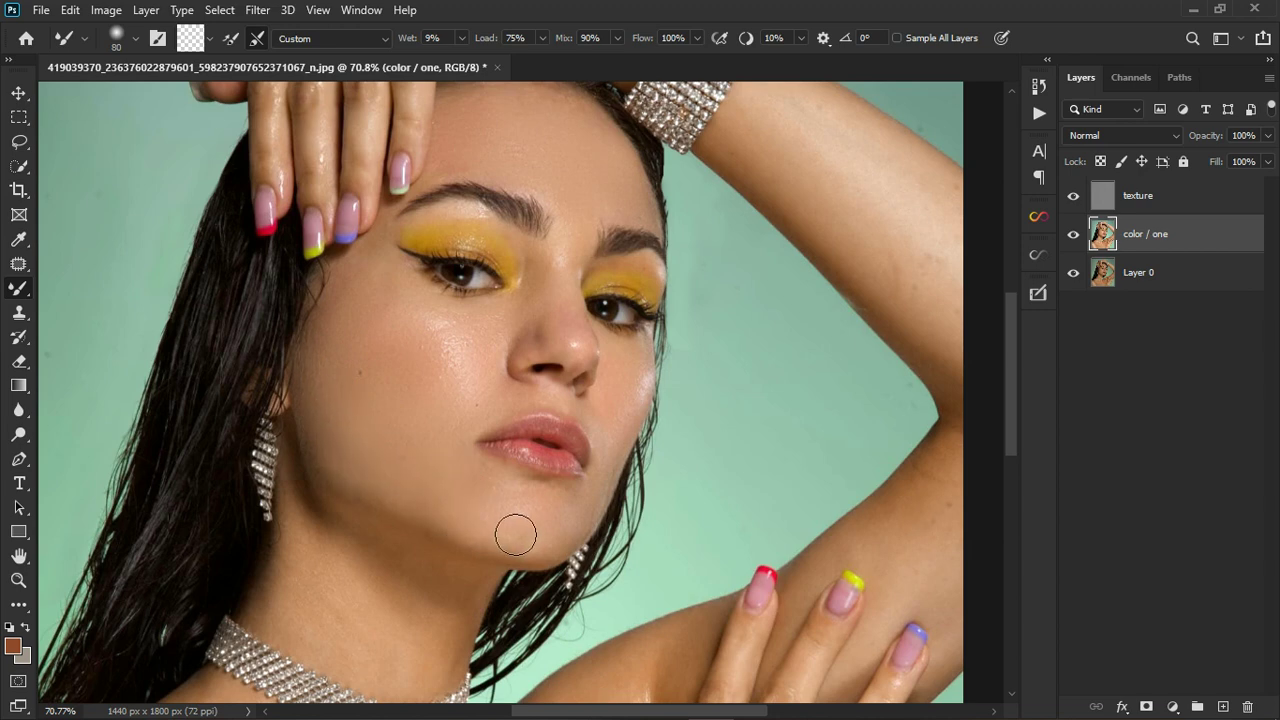
Blend the skin tones on the neck between the jawline and the choker with the Mixer Brush.
scroll(480, 425, down, 5)
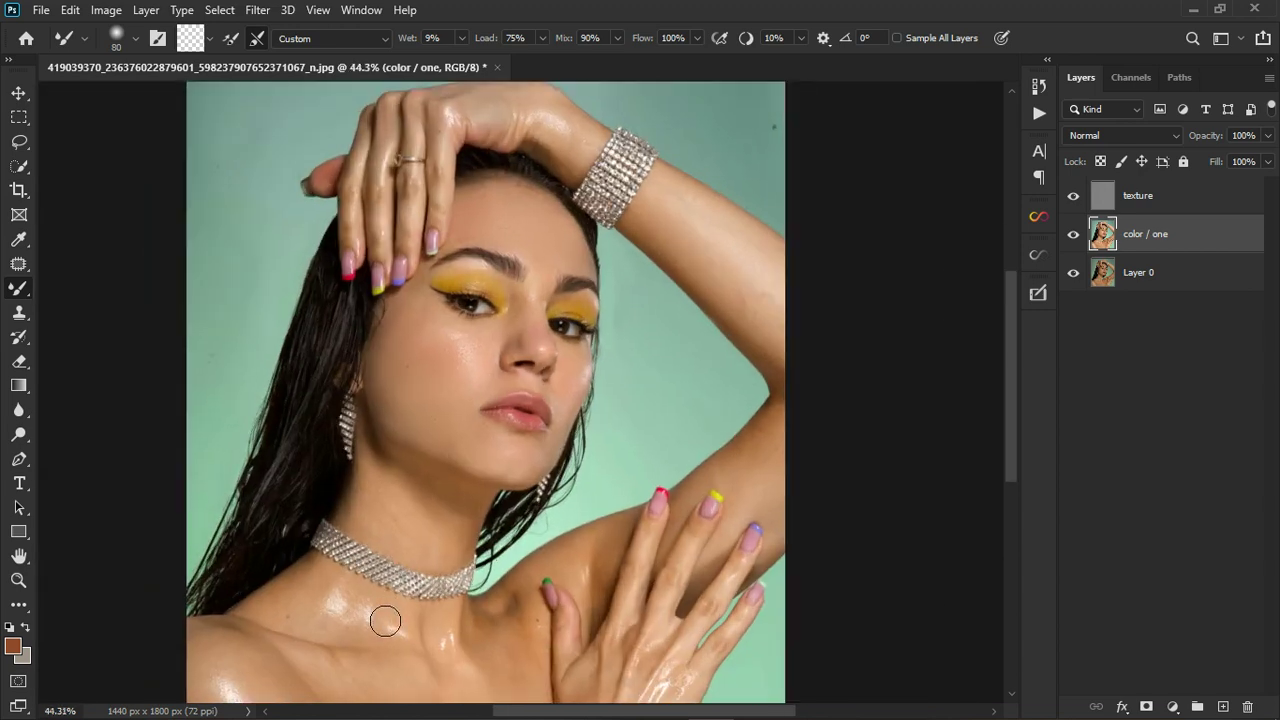
scroll(393, 558, up, 6)
mouse_move(371, 437)
mouse_down()
mouse_move(401, 486)
mouse_move(430, 502)
mouse_move(413, 481)
mouse_move(536, 486)
mouse_up()
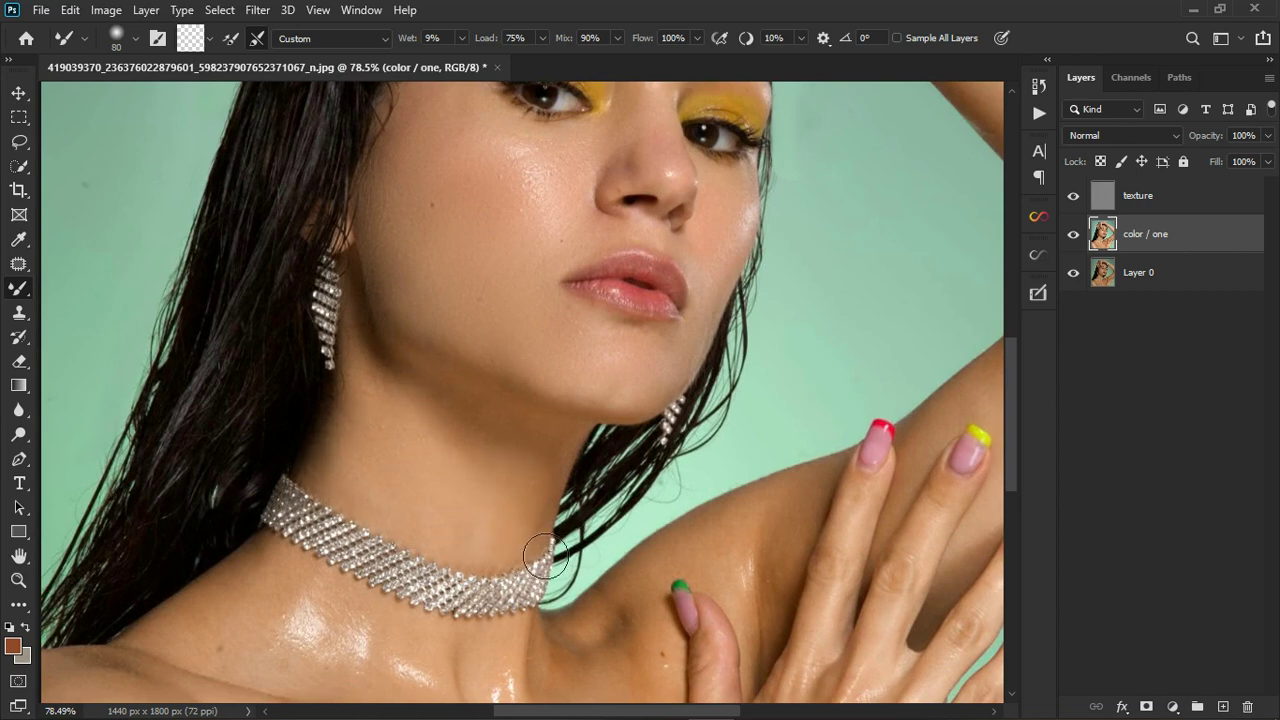
Blend the skin tones over the shoulder, collarbone and upper chest with the Mixer Brush, enlarging it to 125 pixels for the chest.
scroll(300, 575, down, 4)
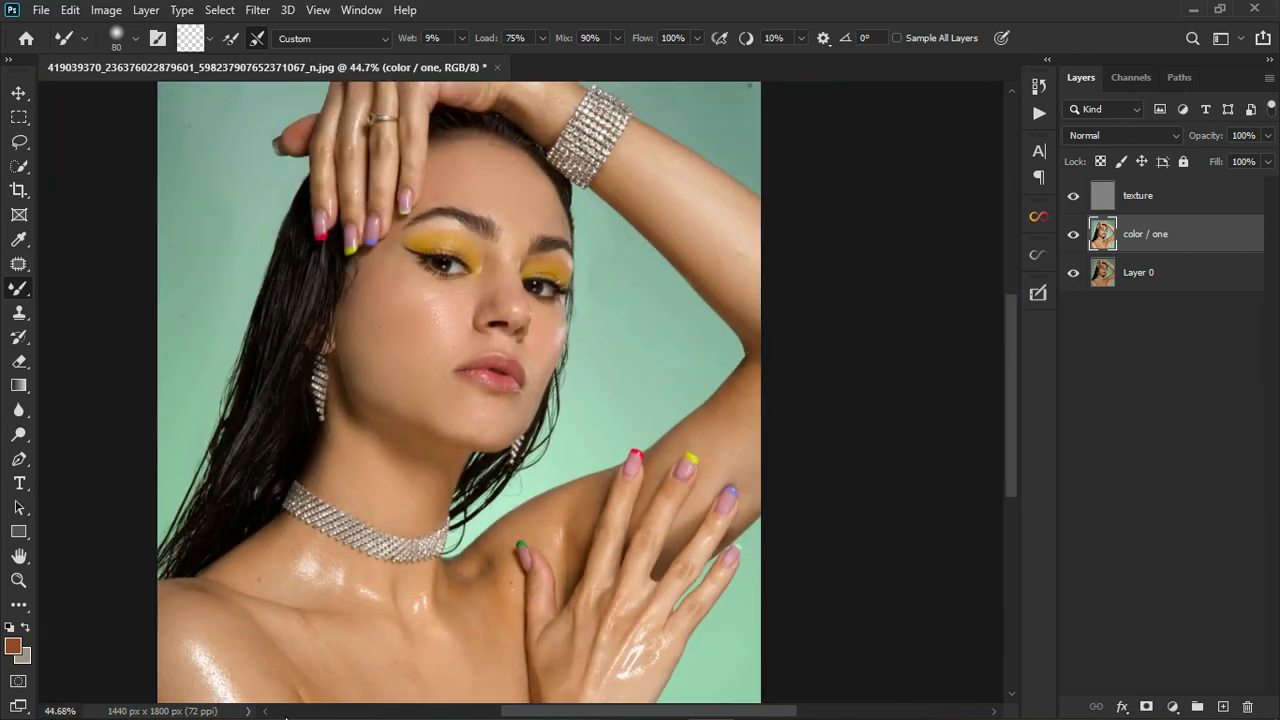
scroll(330, 651, up, 4)
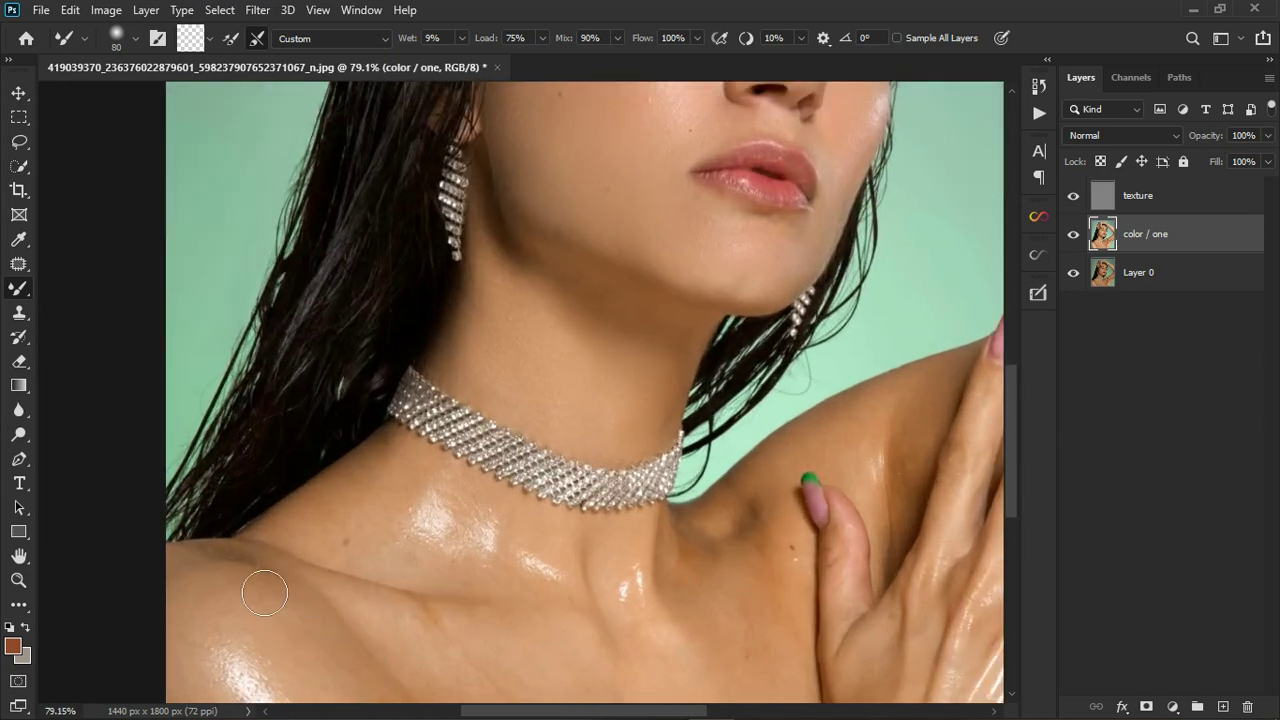
mouse_move(245, 598)
mouse_down()
mouse_move(282, 598)
mouse_move(240, 586)
mouse_up()
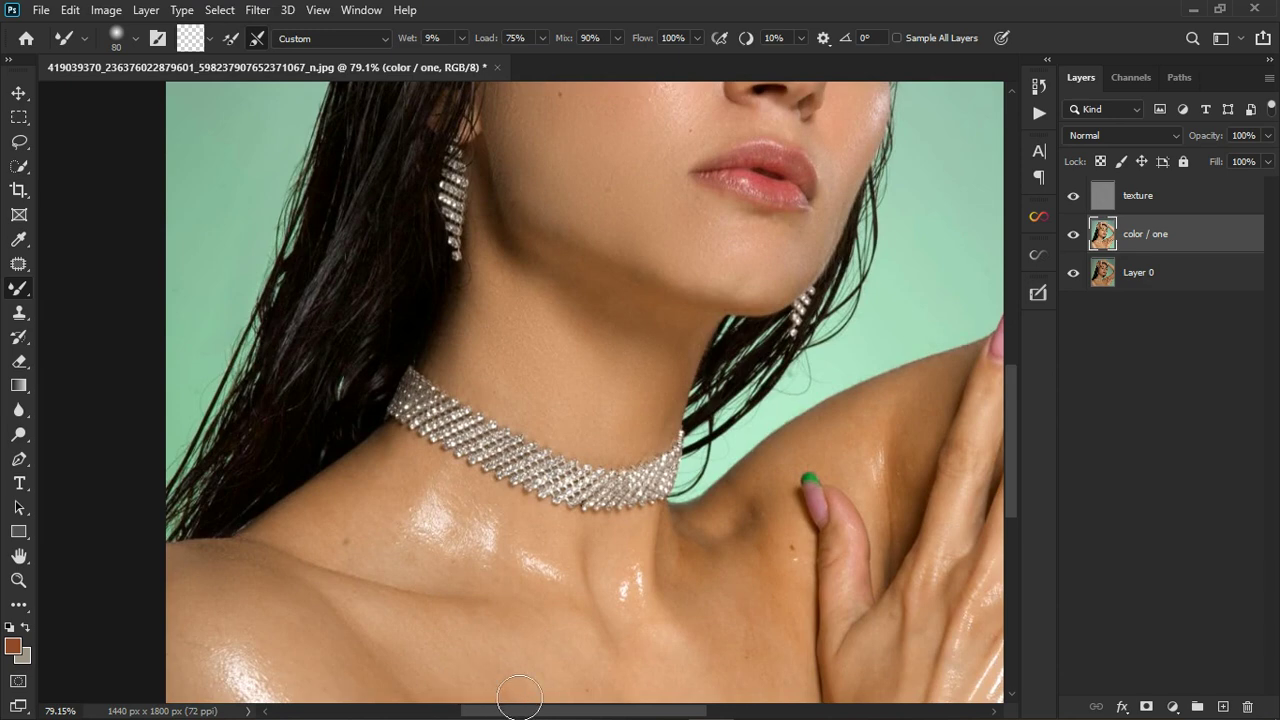
scroll(507, 543, down, 4)
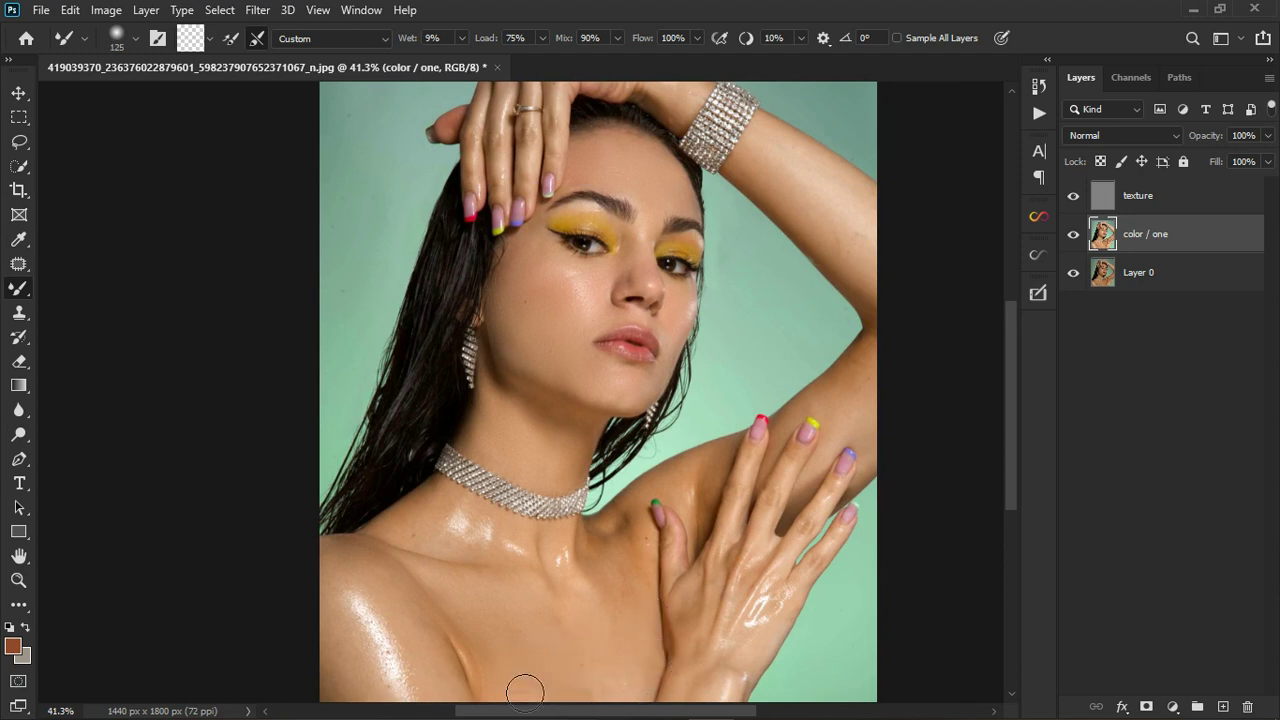
scroll(491, 634, down, 4)
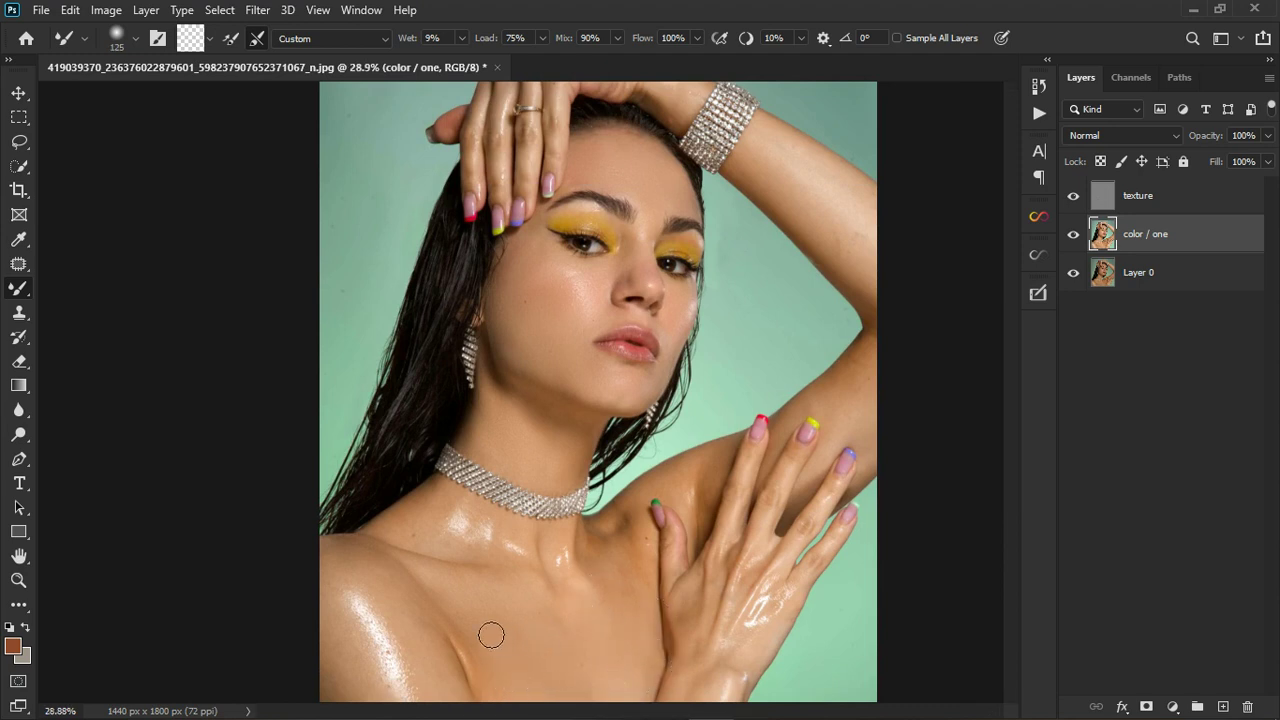
Reduce the Mixer Brush to 70 pixels and blend the skin tones on the raised hand and wrist.
scroll(672, 266, up, 4)
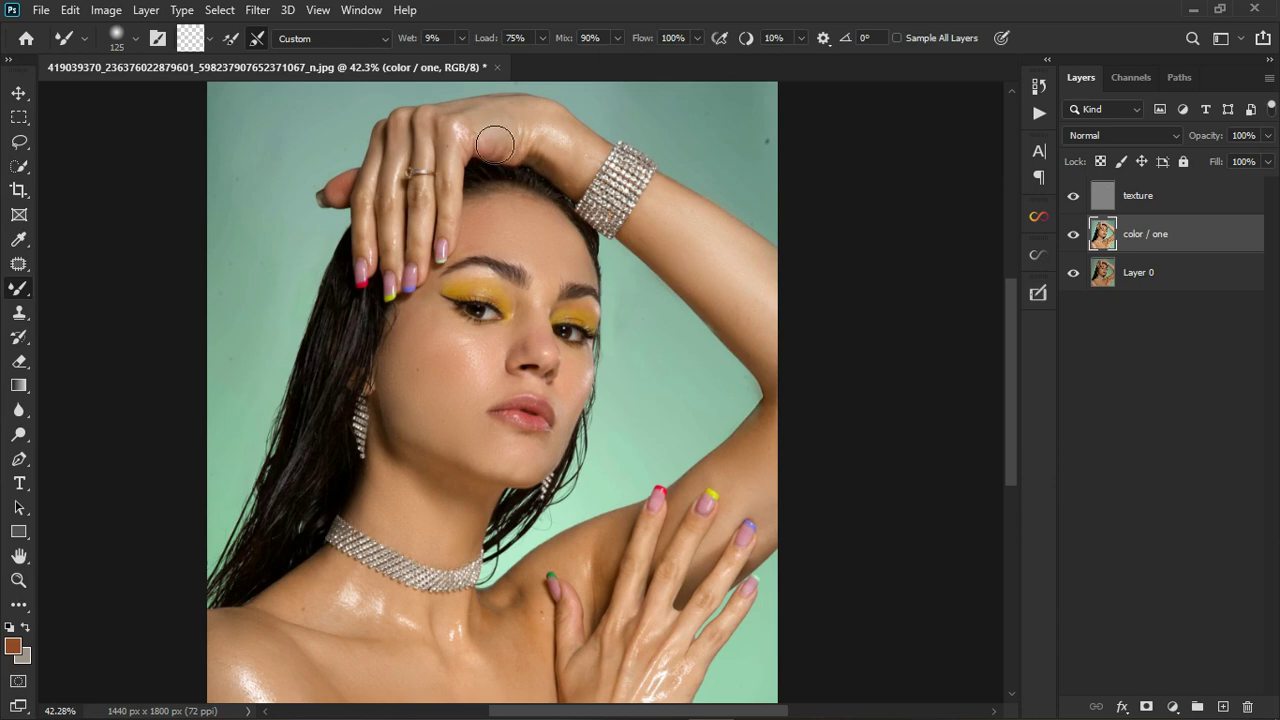
key(bracketleft)
key(bracketleft)
scroll(587, 143, up, 4)
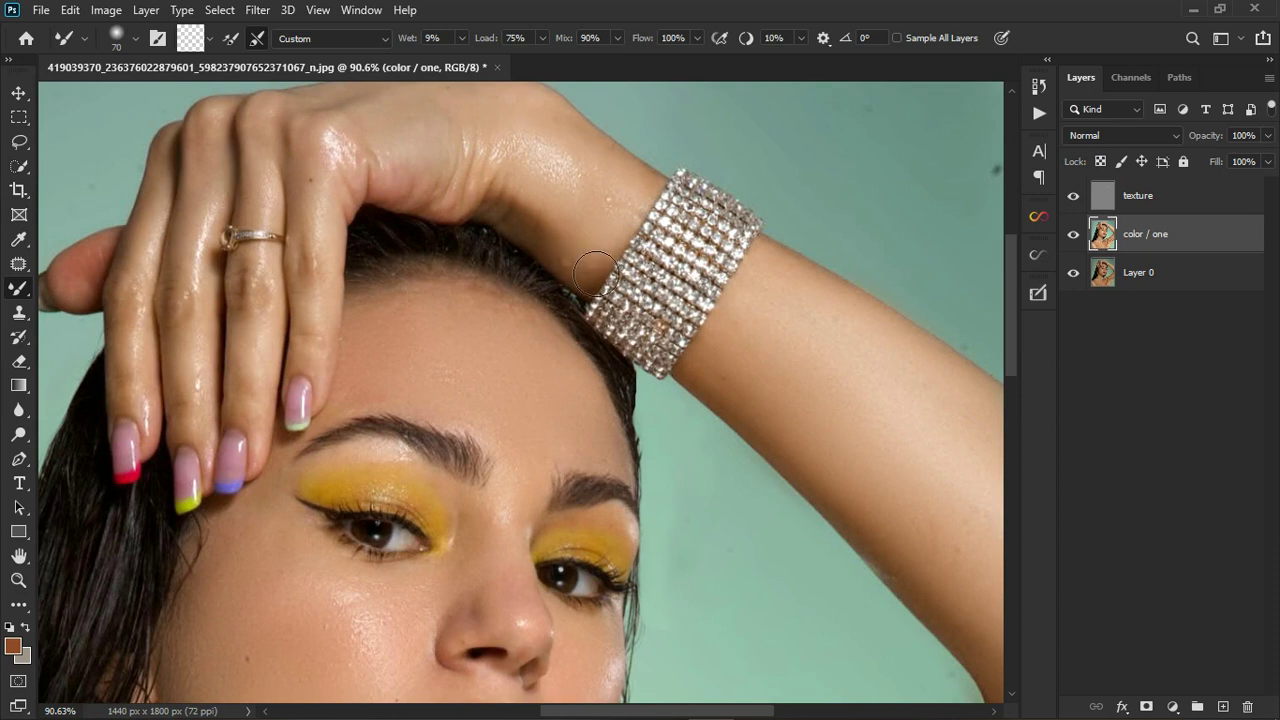
Inspect the blended skin on the face, raised hand and arm, both close up and across the whole portrait.
scroll(463, 192, down, 5)
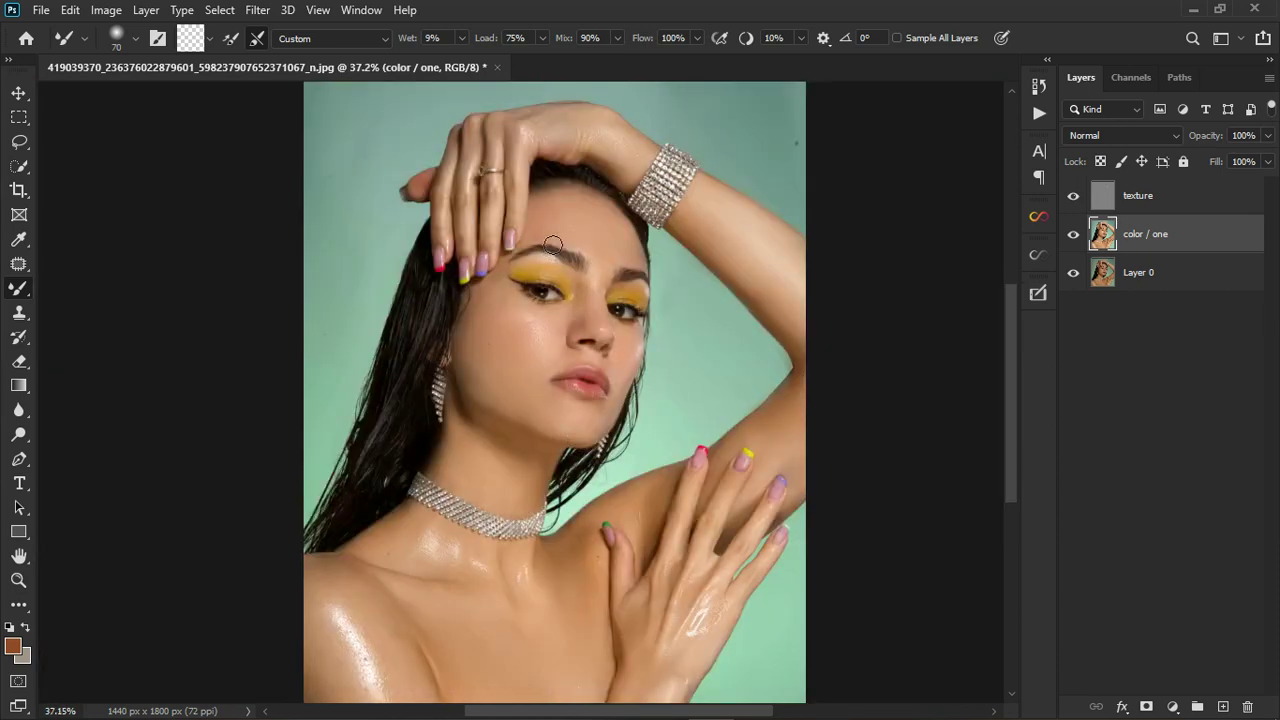
scroll(556, 238, up, 10)
scroll(634, 265, down, 5)
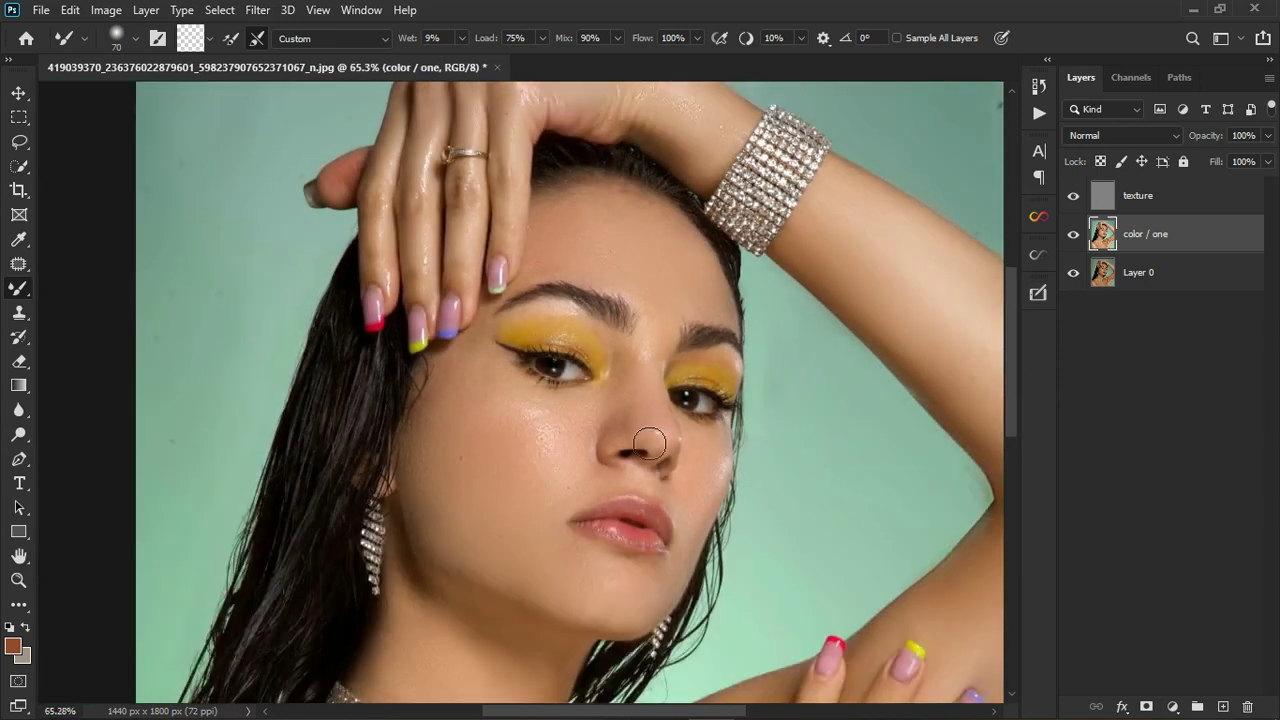
scroll(648, 443, up, 3)
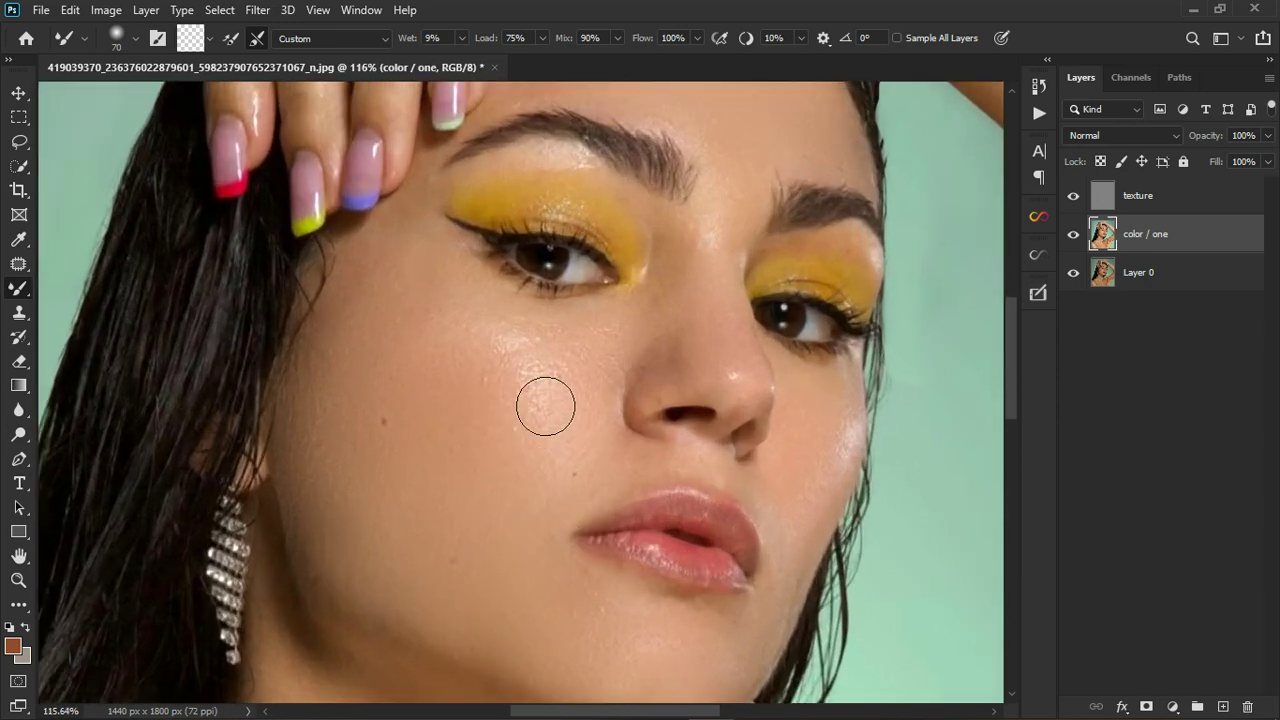
scroll(526, 446, down, 6)
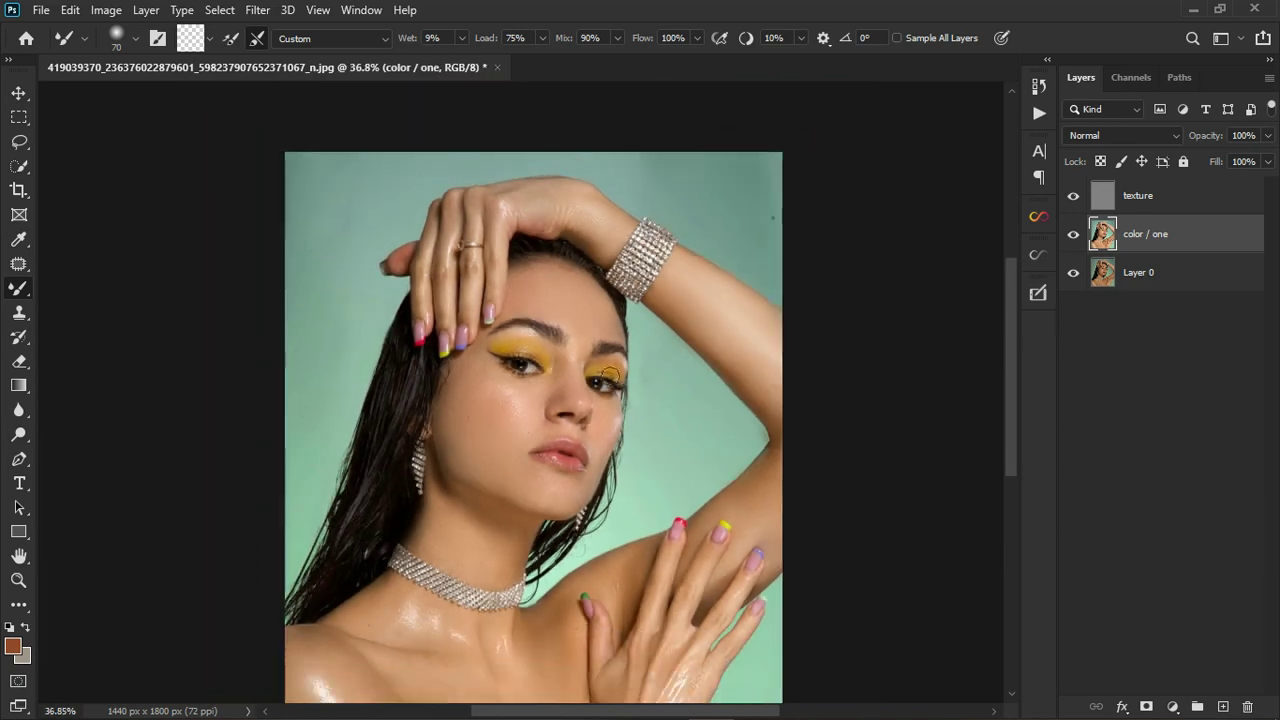
Select the texture and color / one layers together, and reselect each of them separately.
shift+click(1177, 204)
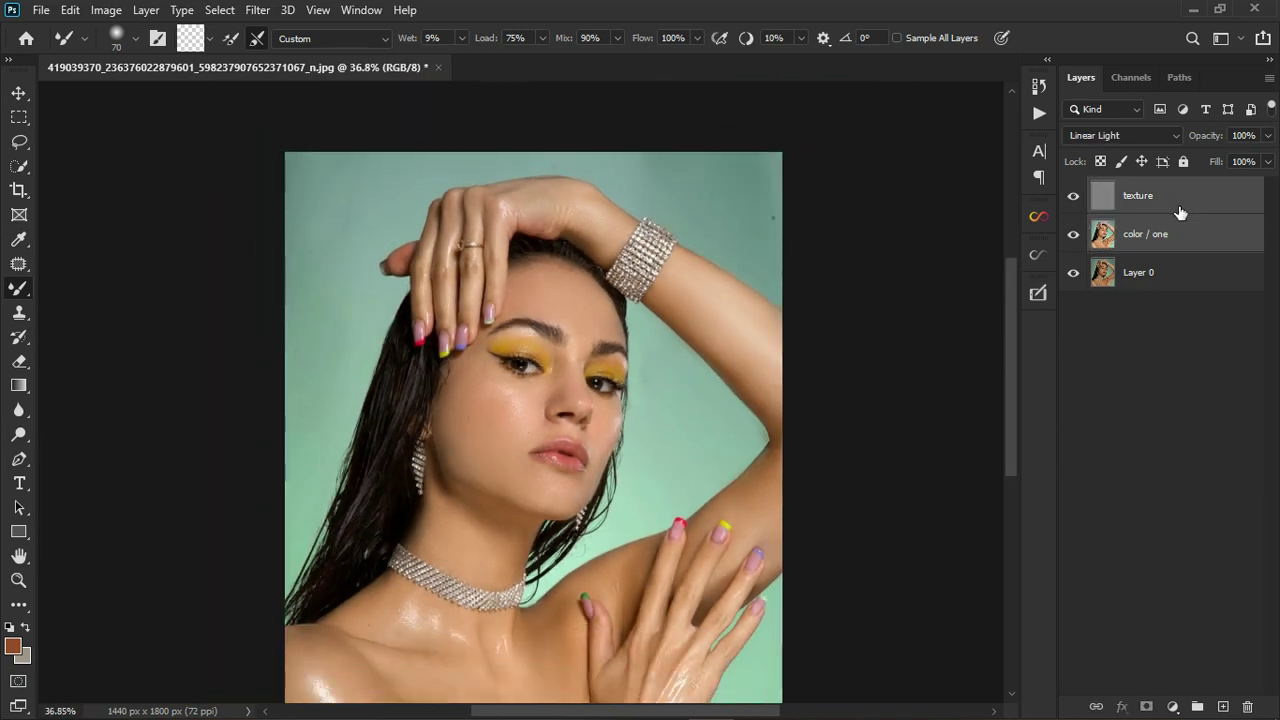
right_click(1179, 208)
click(1194, 208)
scroll(508, 448, up, 4)
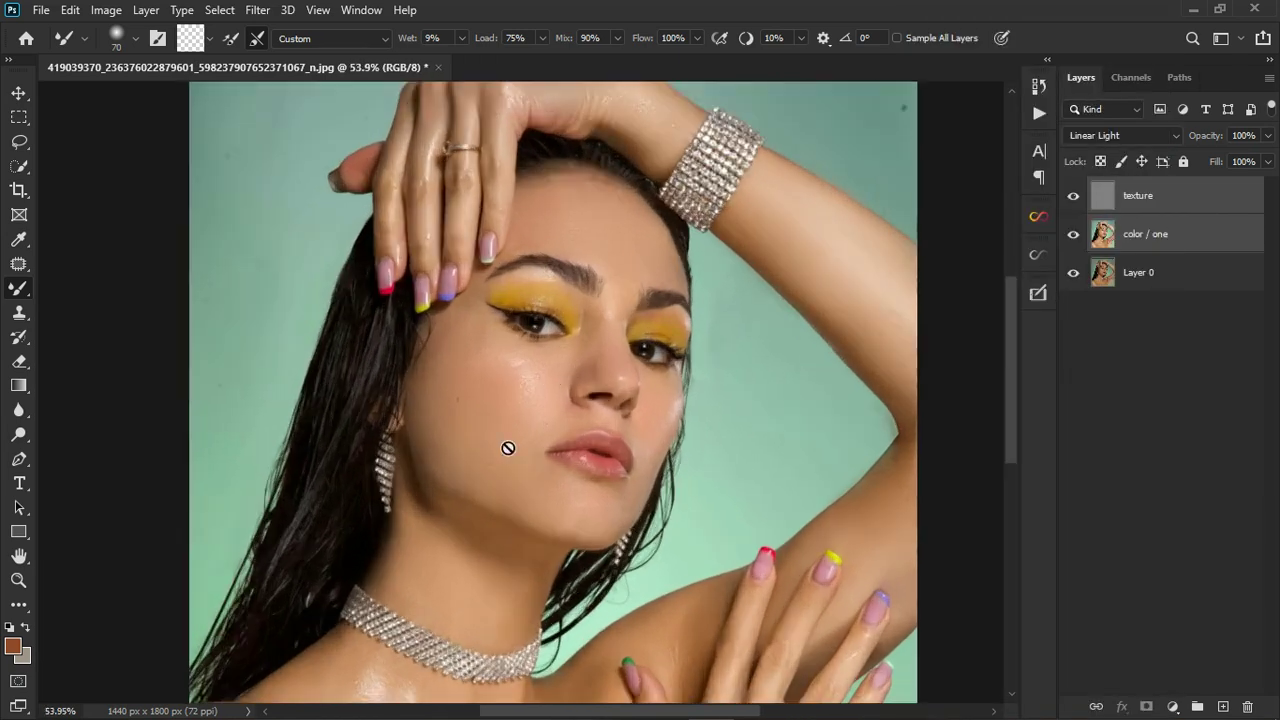
scroll(553, 350, down, 5)
scroll(527, 481, up, 1)
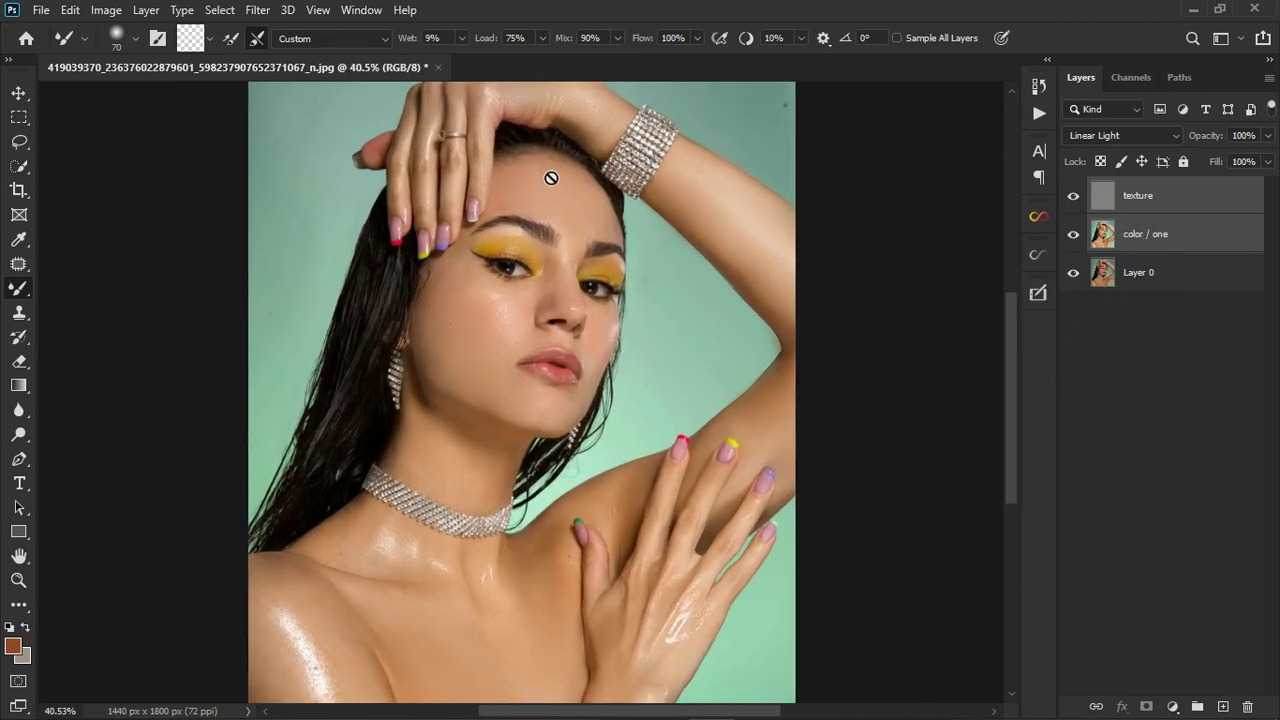
click(1186, 245)
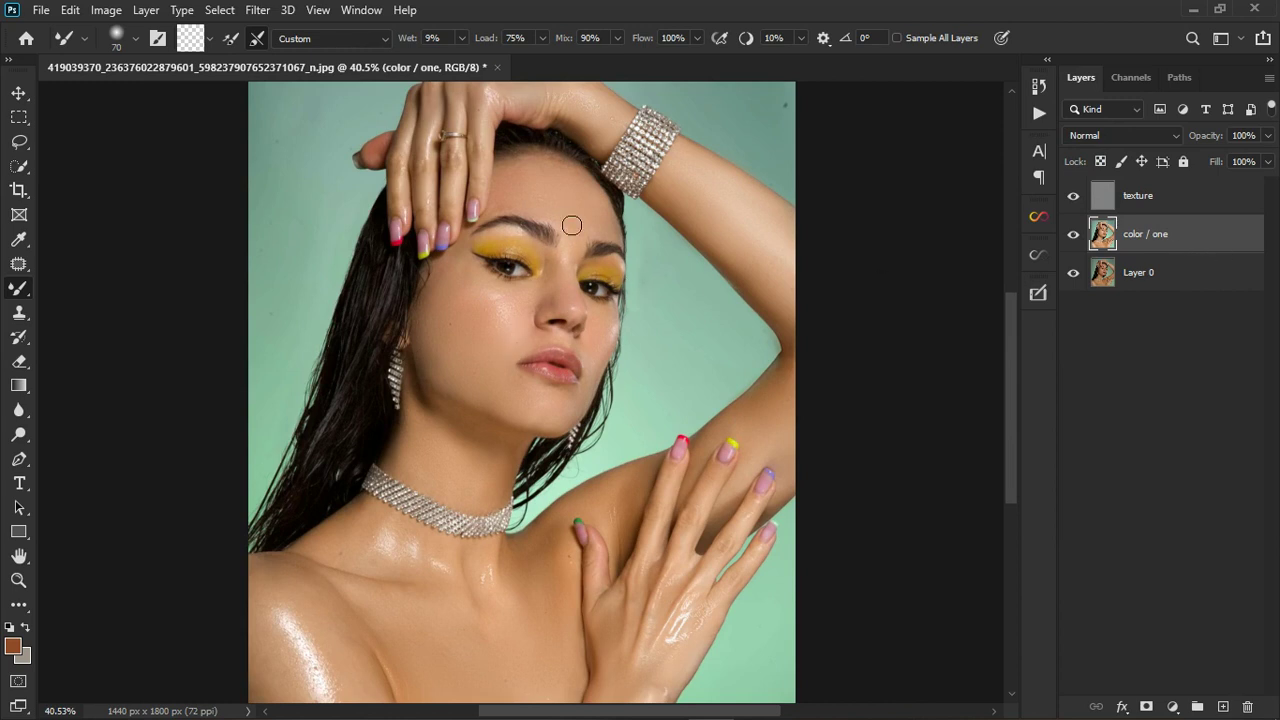
click(1171, 207)
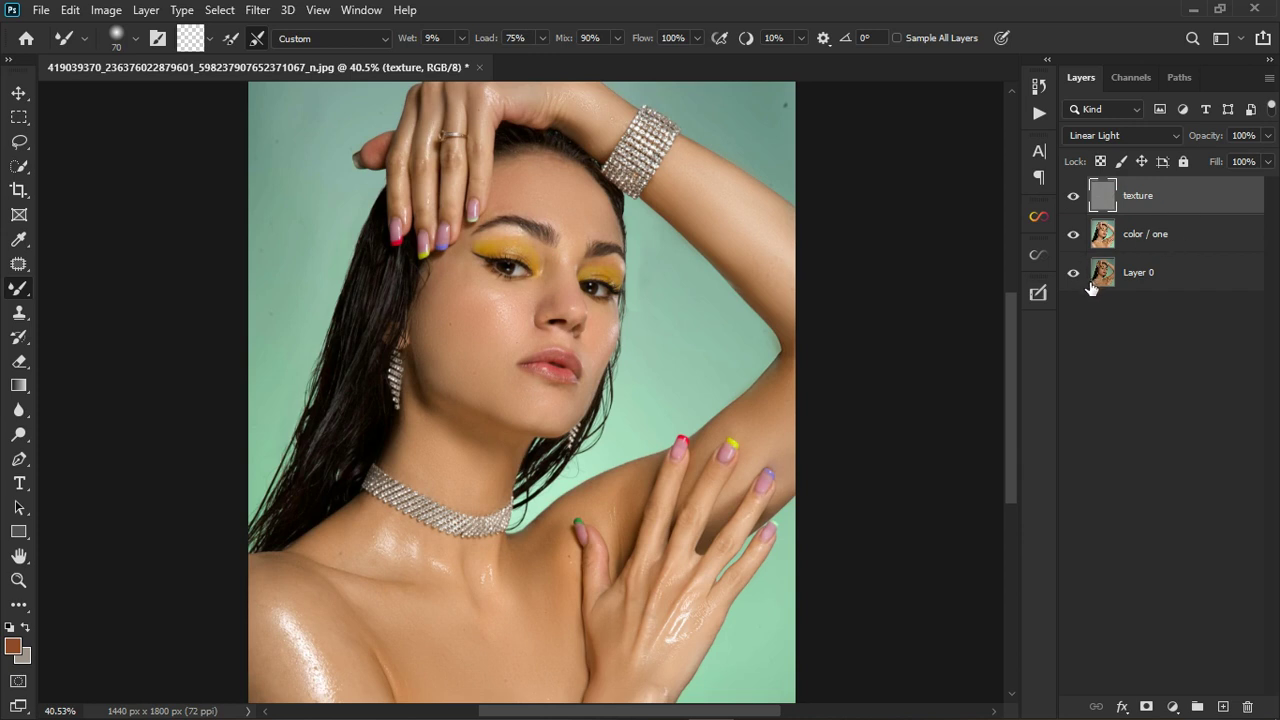
Select Layer 0 and compare it alone with the full retouch, in the whole portrait and close up on the face, restoring all layers.
click(1160, 287)
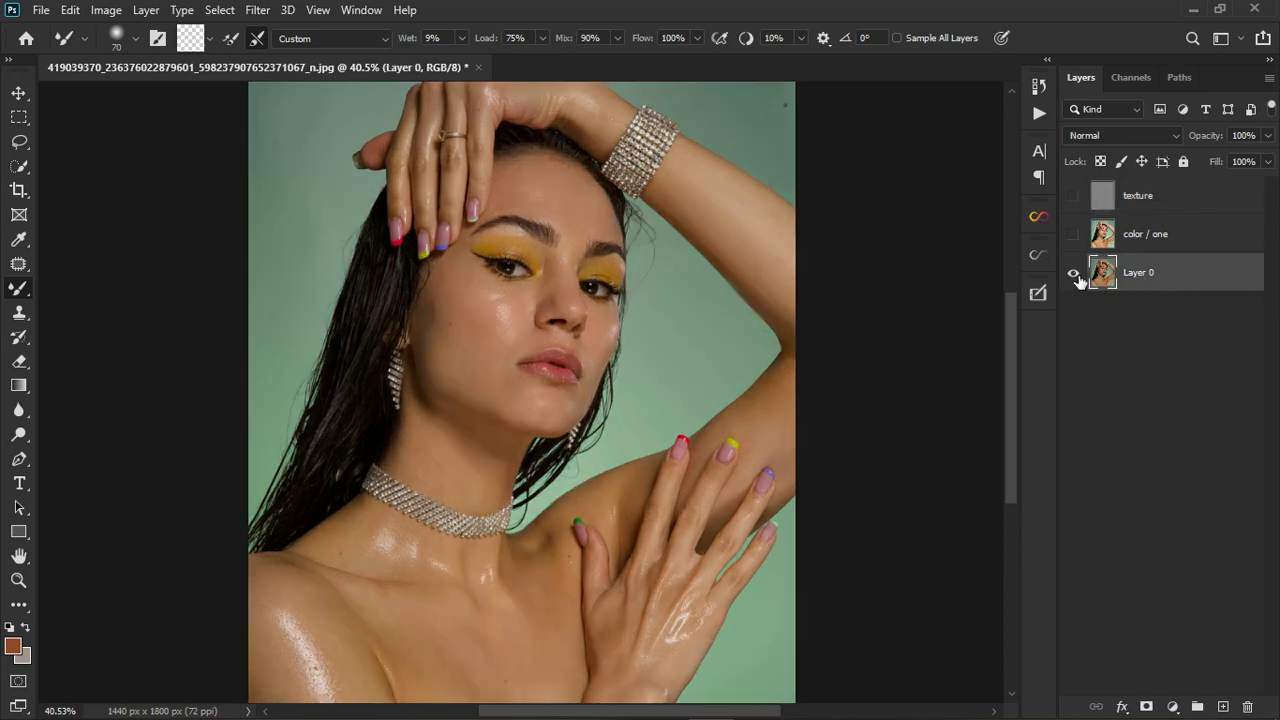
alt+click(1076, 276)
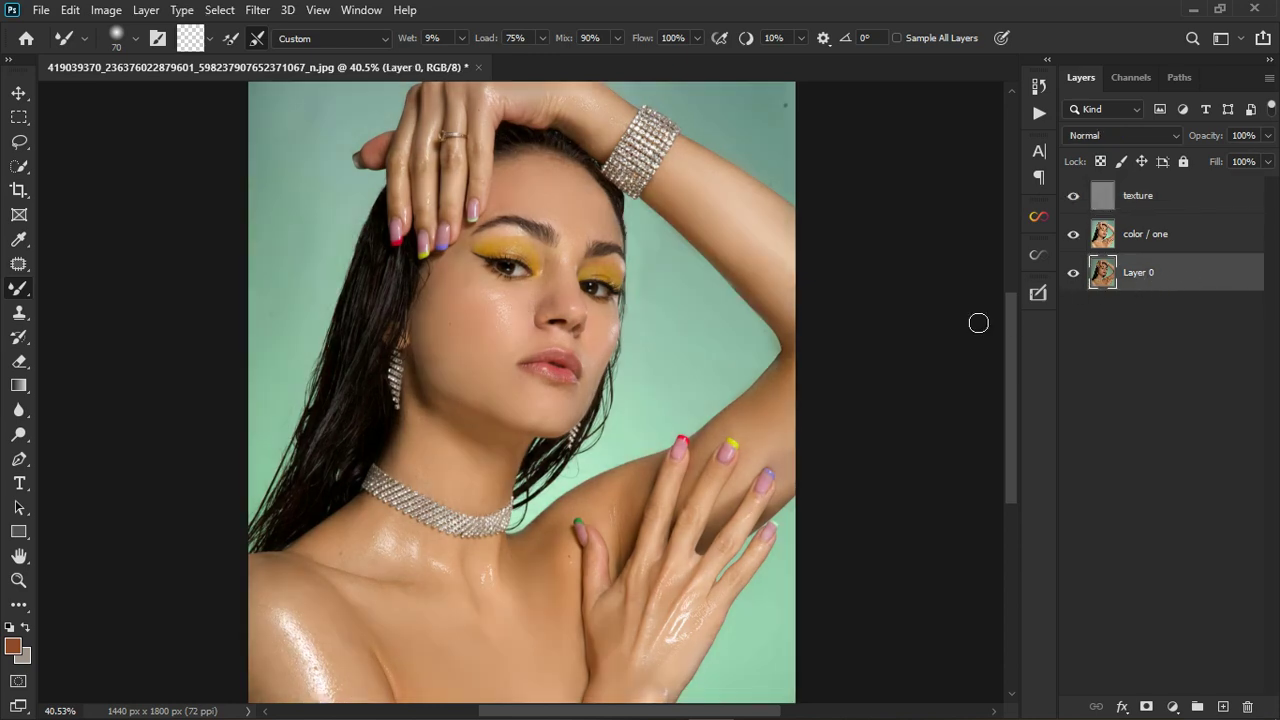
scroll(543, 256, up, 9)
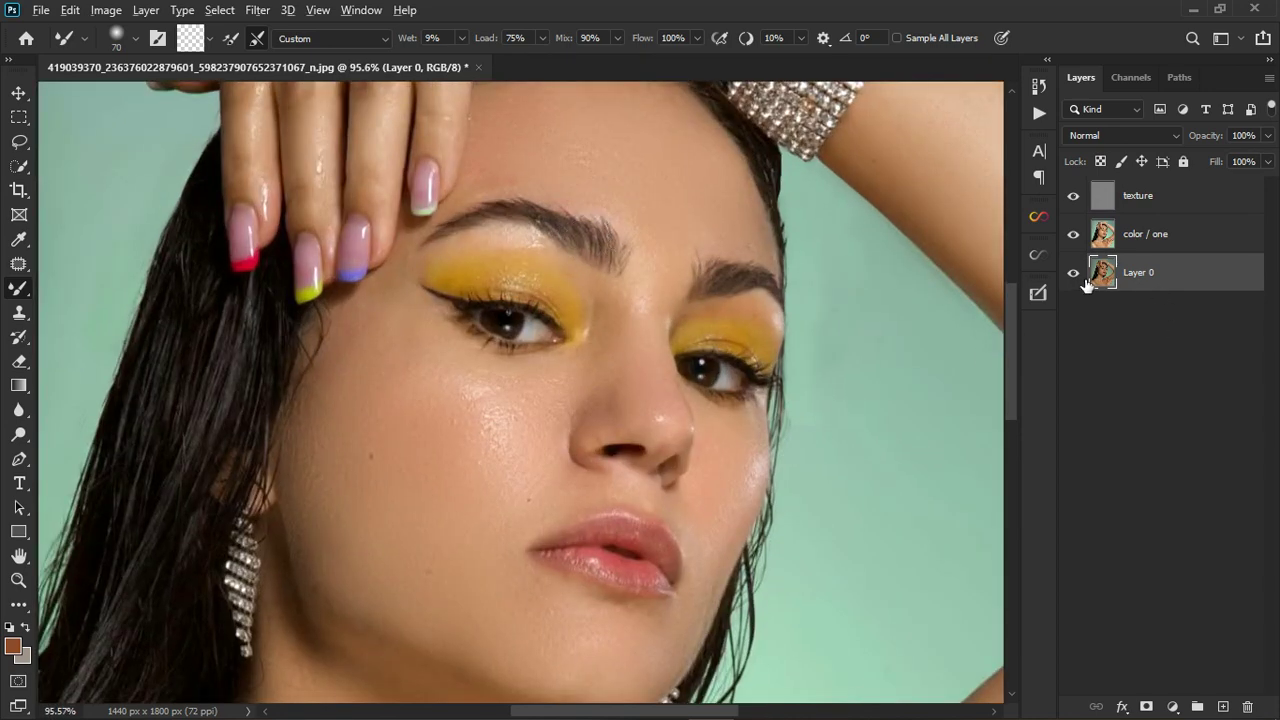
alt+click(1085, 281)
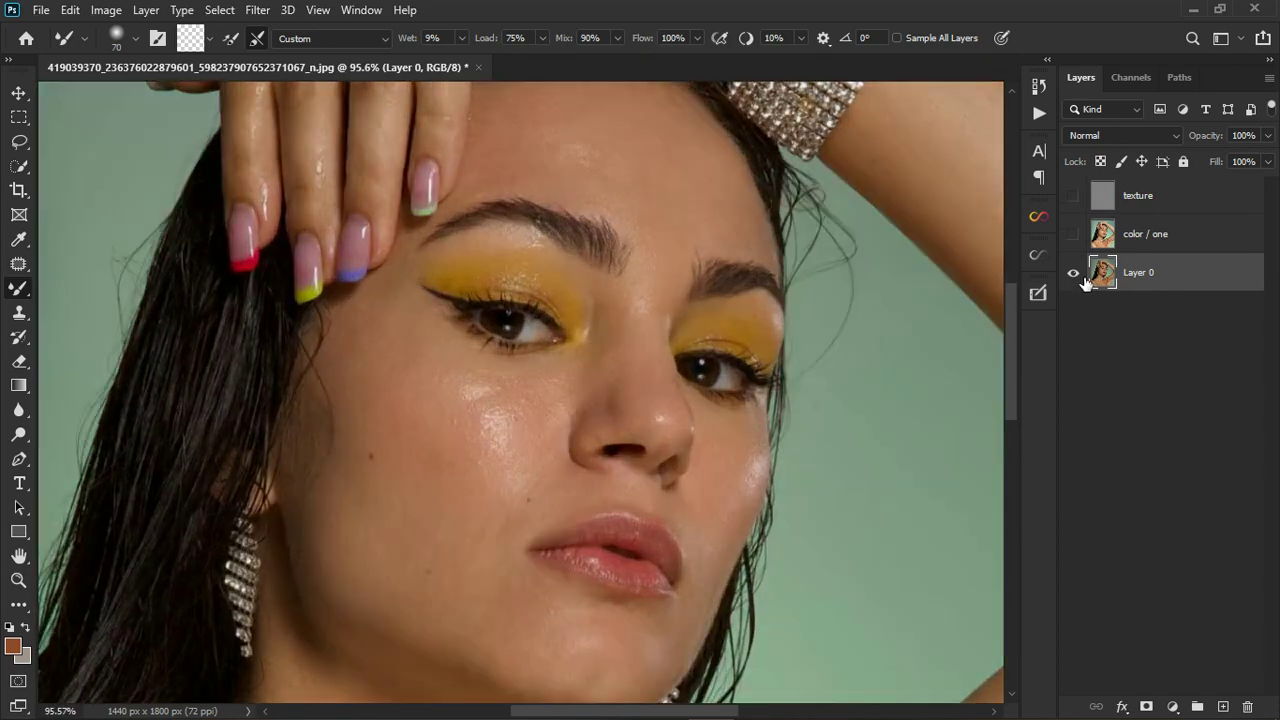
alt+click(1086, 283)
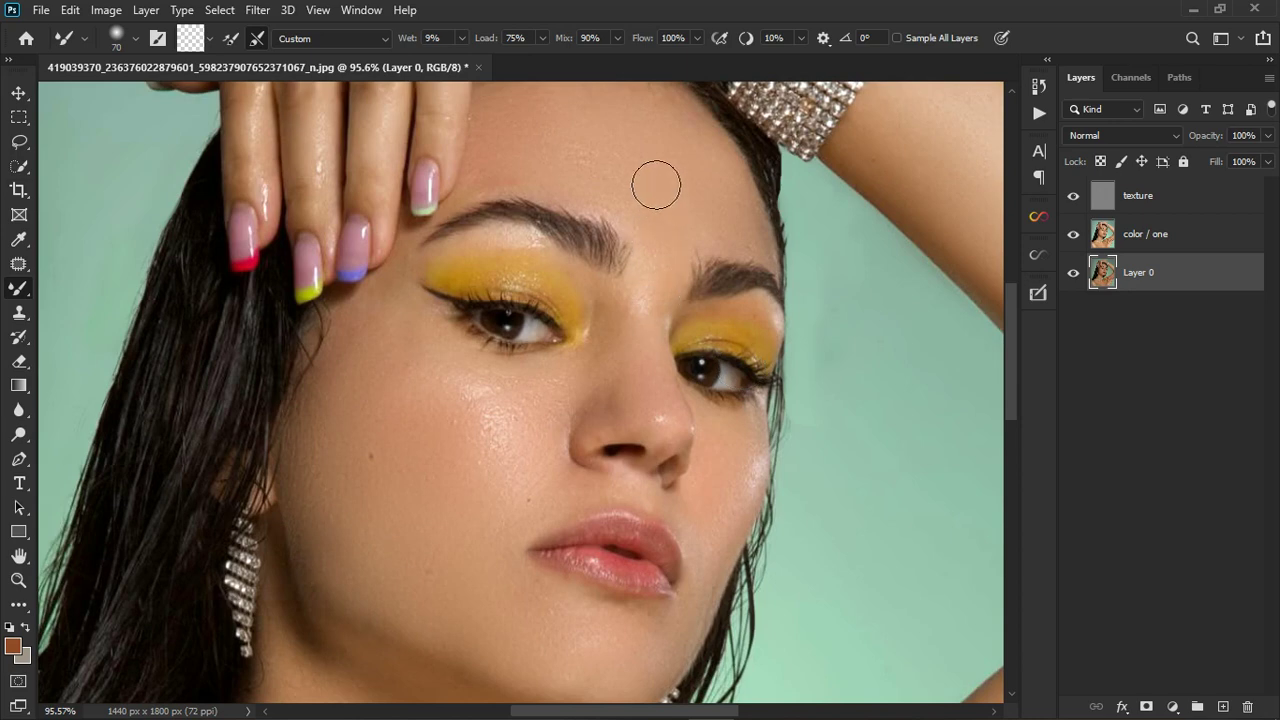
scroll(511, 446, down, 8)
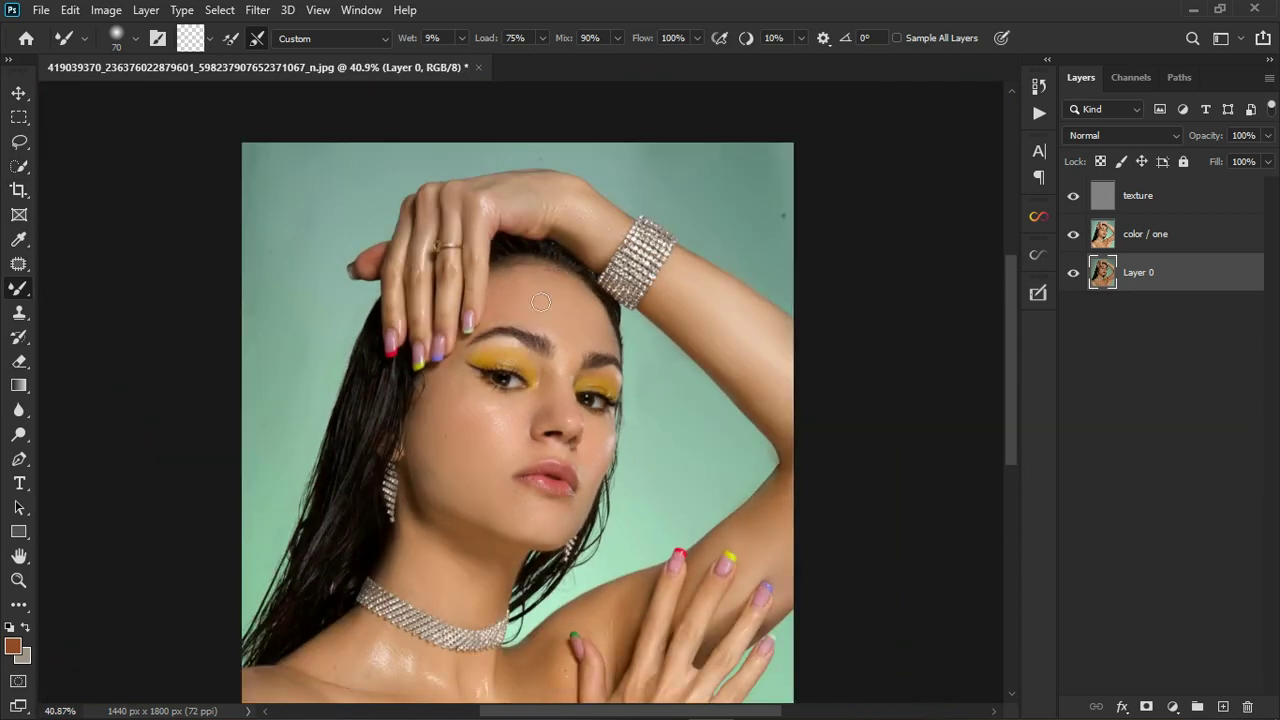
scroll(540, 303, down, 5)
scroll(527, 358, up, 5)
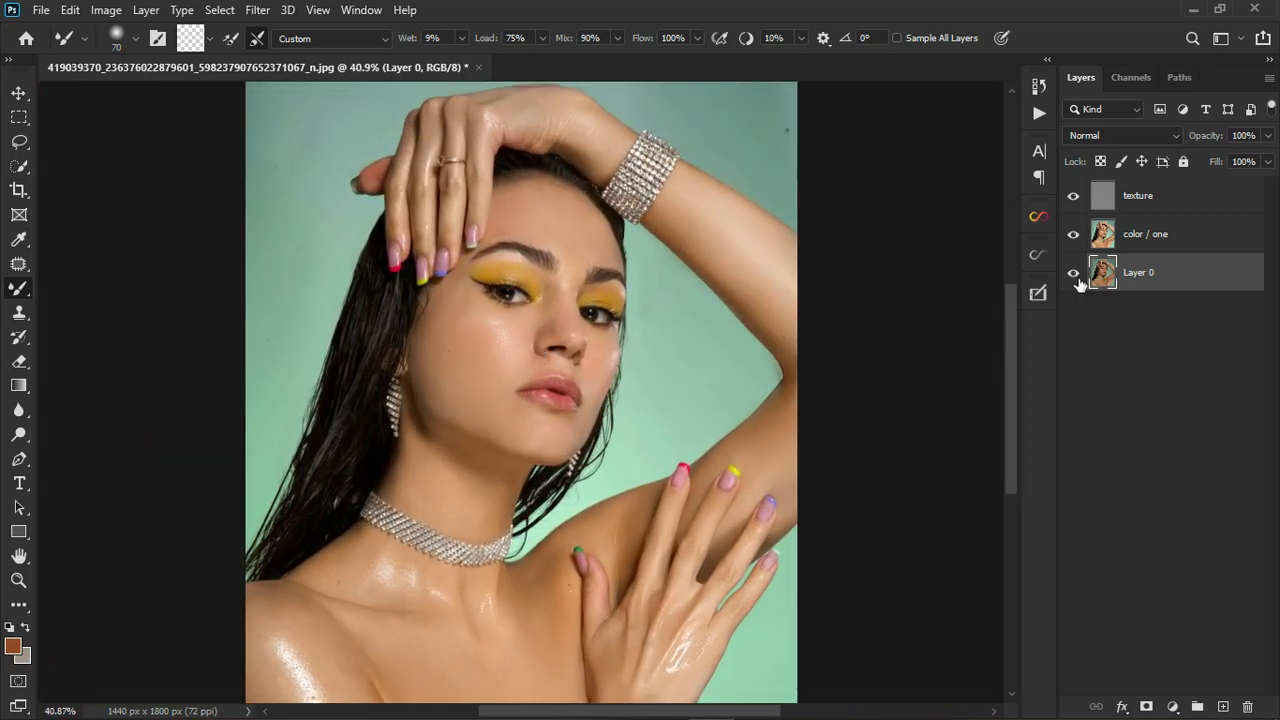